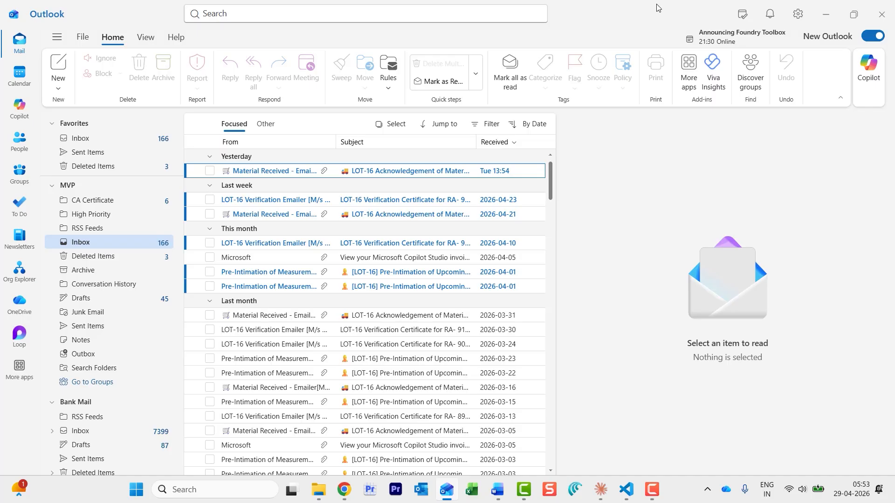
View the finished signature sample, then create a new blank Document1
mouse_move(498, 495)
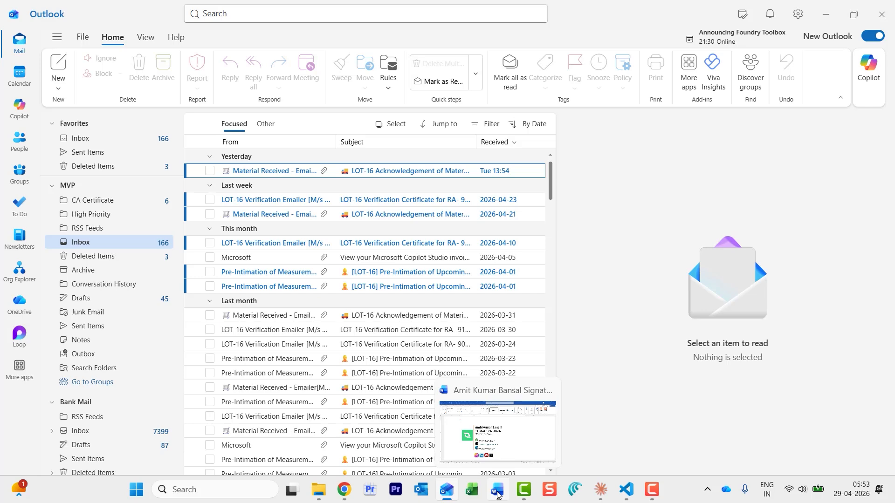
left_click(498, 495)
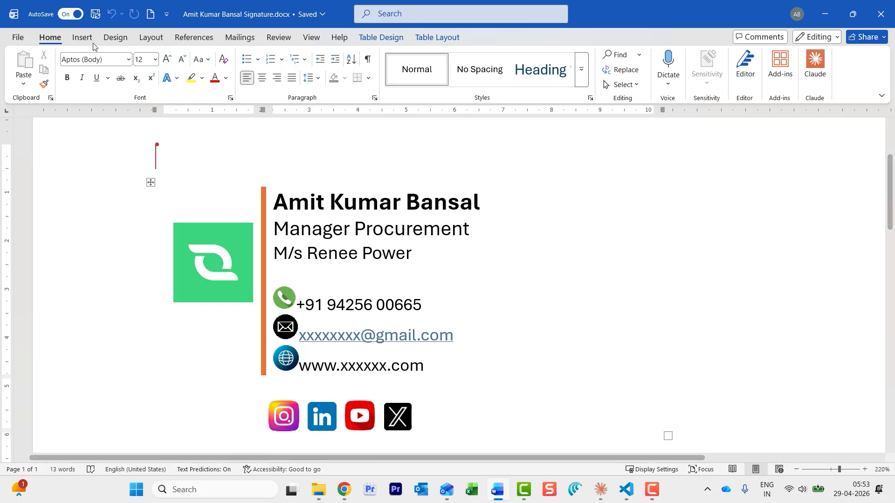
left_click(150, 14)
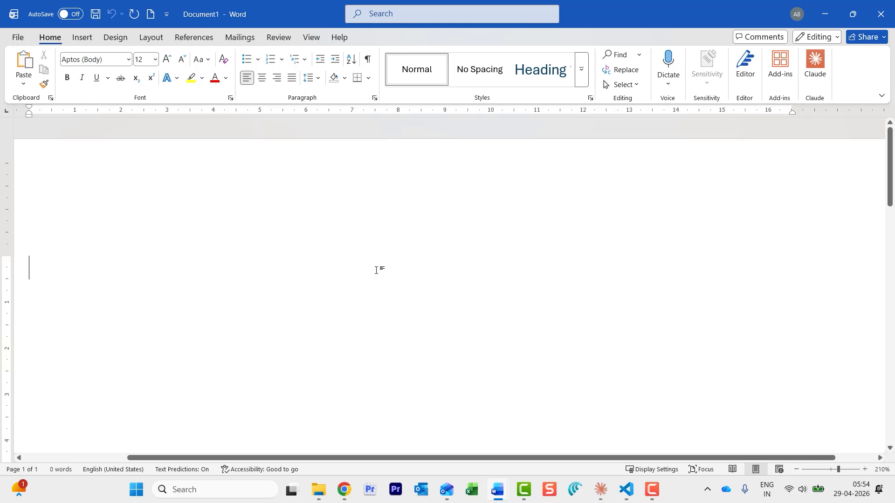
scroll(368, 273, "down", 6)
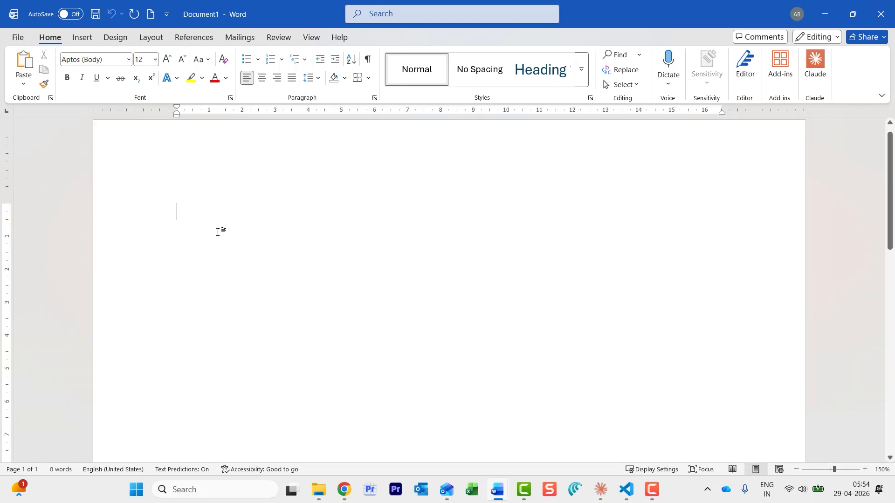
Insert a 2x2 table from the Insert tab's Table grid
left_click(81, 38)
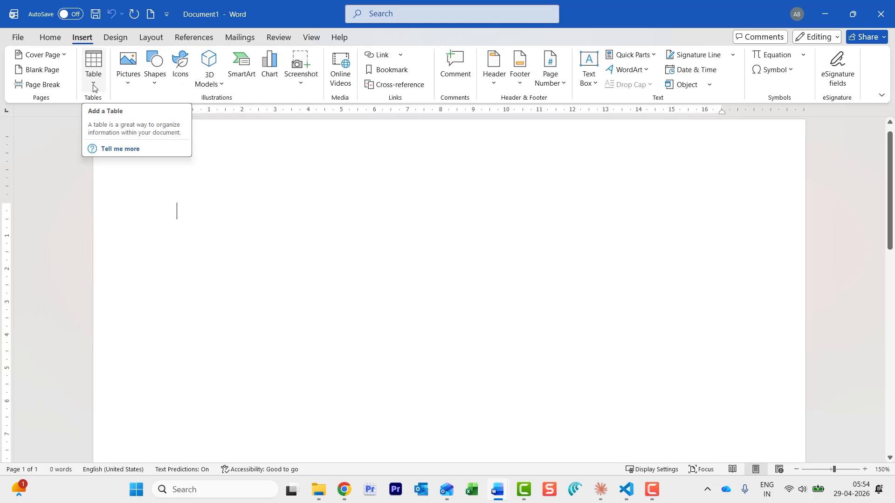
left_click(93, 88)
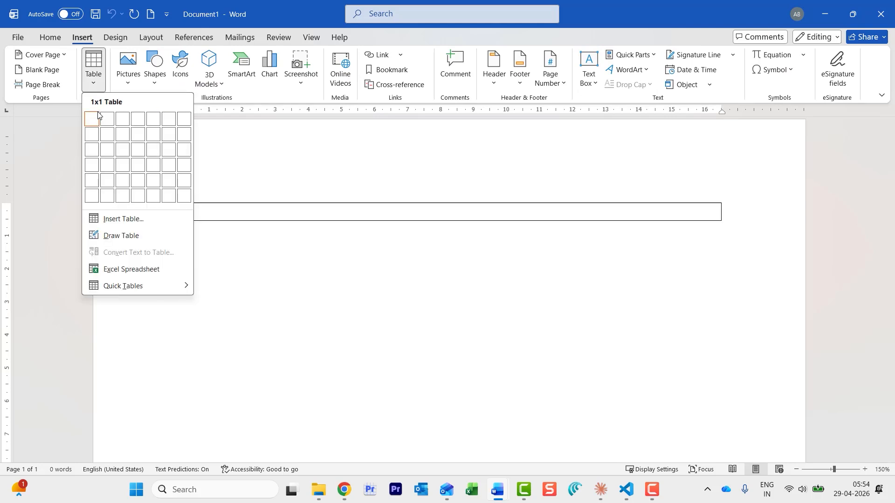
left_click(108, 137)
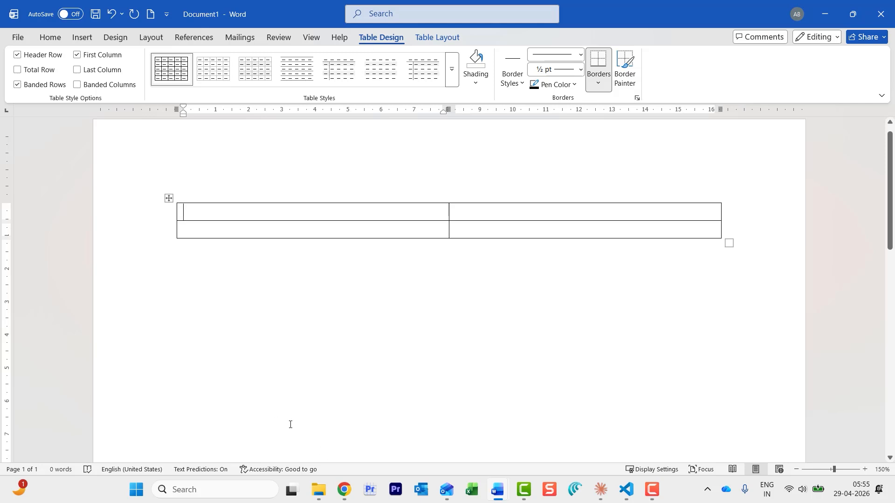
Select both cells of the second row and merge them with Merge Cells
left_click_drag(333, 234, 464, 232)
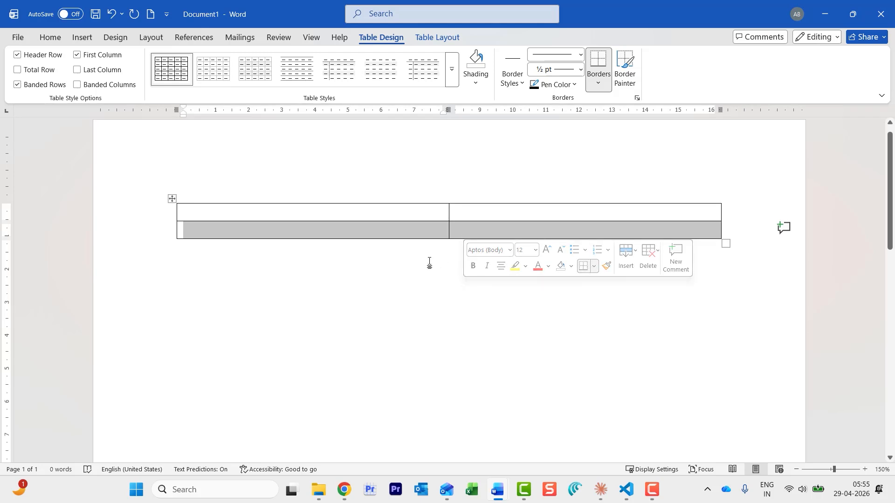
left_click(349, 242)
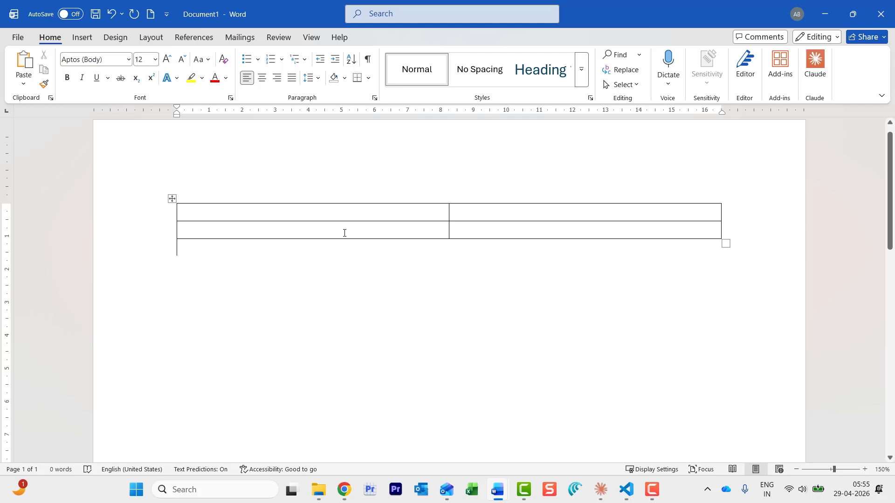
left_click(344, 233)
left_click_drag(431, 231, 468, 230)
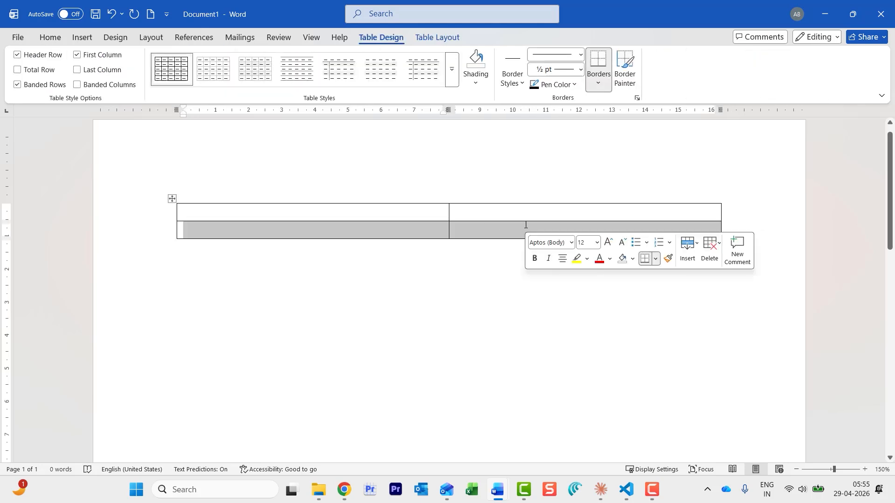
right_click(411, 234)
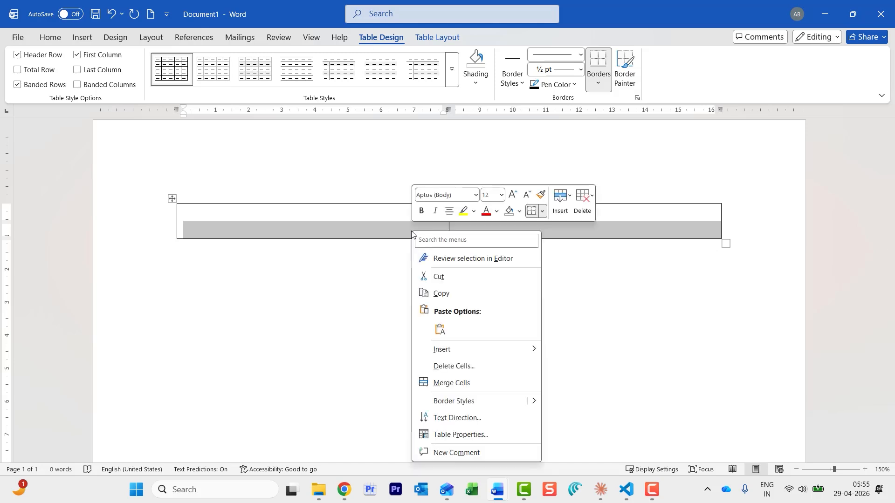
left_click(471, 387)
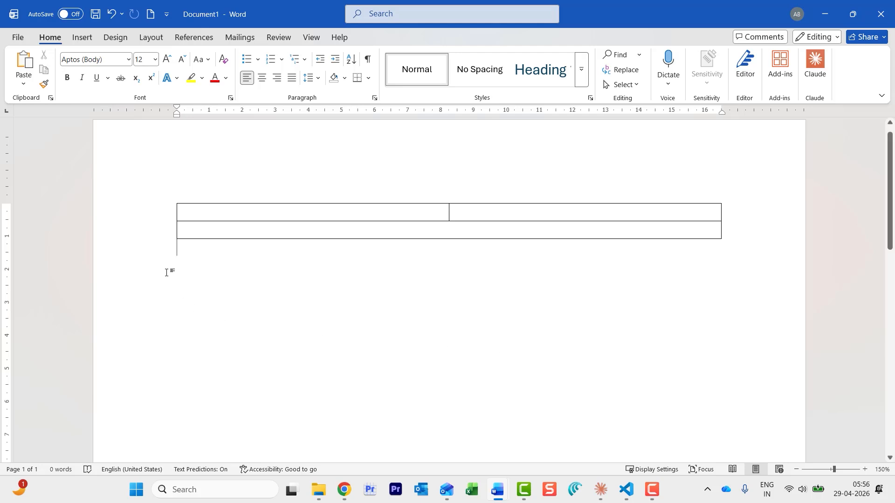
Insert unnamed.webp from Desktop > Signature Video into the table's top-left cell
left_click(220, 208)
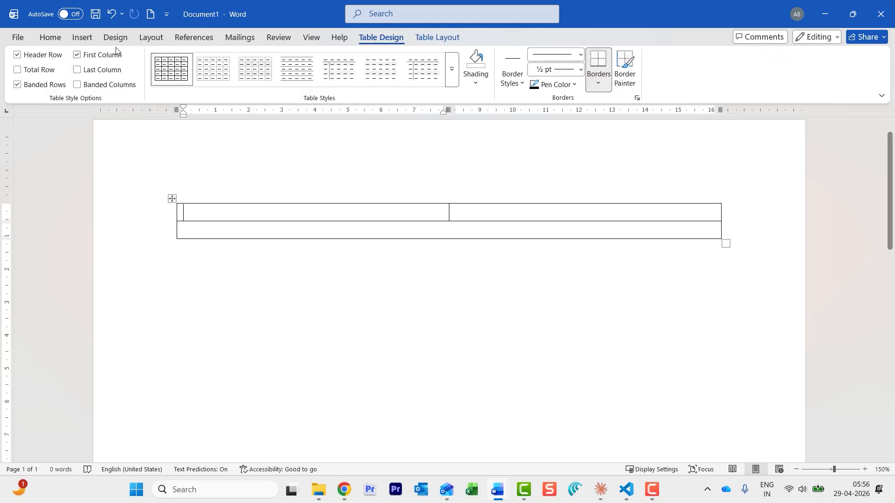
left_click(82, 38)
left_click(128, 84)
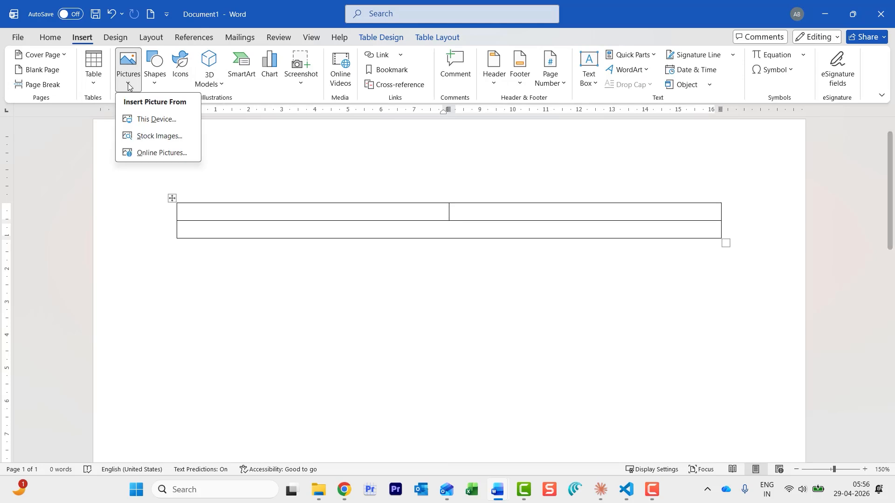
left_click(145, 120)
left_click(89, 256)
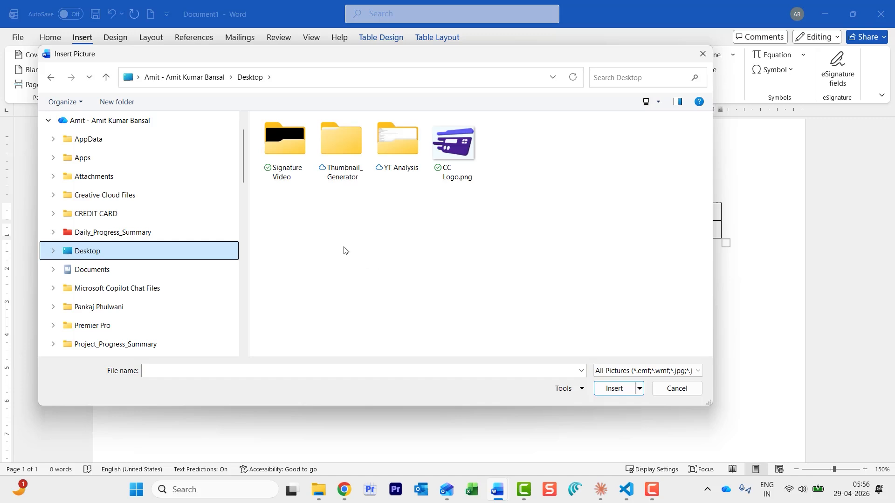
left_click(286, 155)
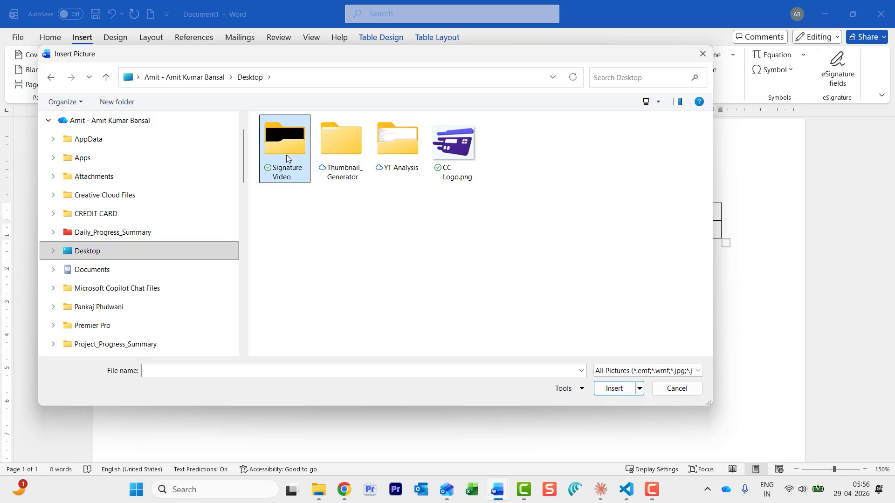
double_click(286, 155)
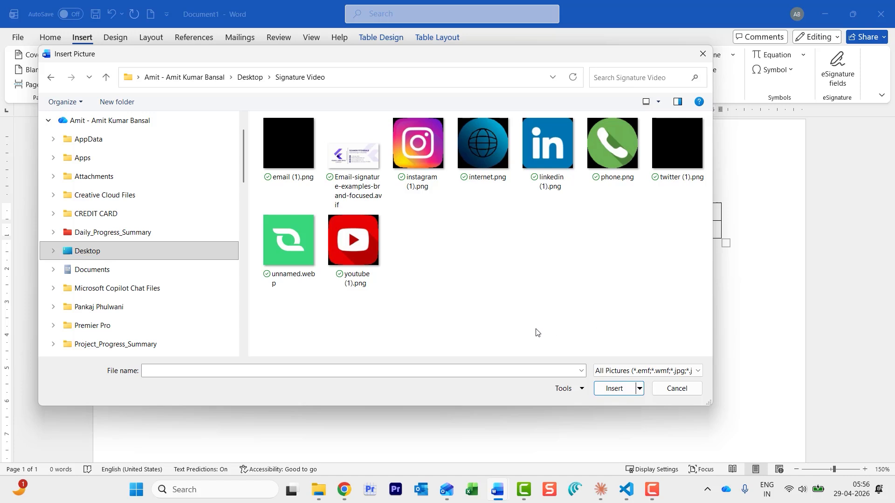
left_click(294, 262)
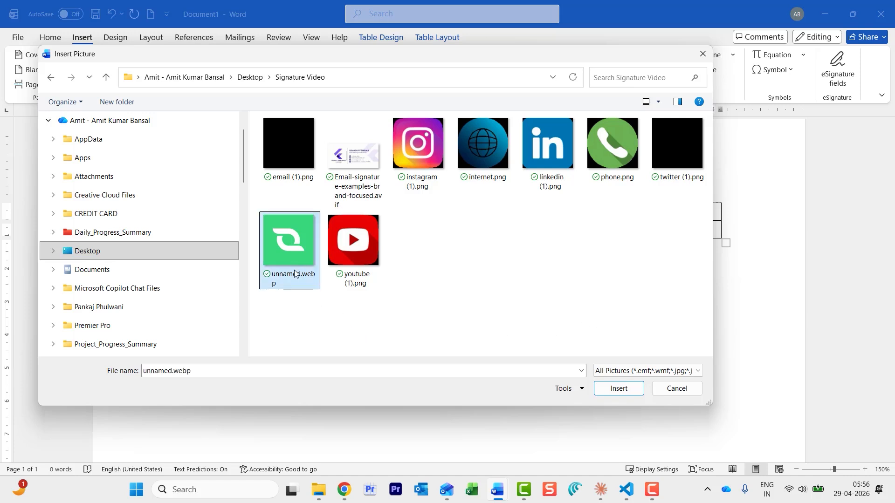
left_click(618, 389)
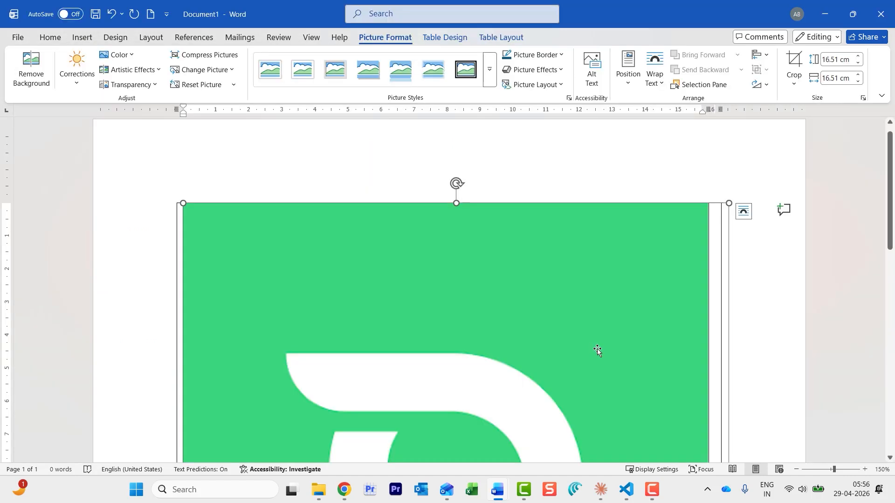
Shrink the green logo to about 2.43 cm square to fit the cell
scroll(593, 348, "down", 8)
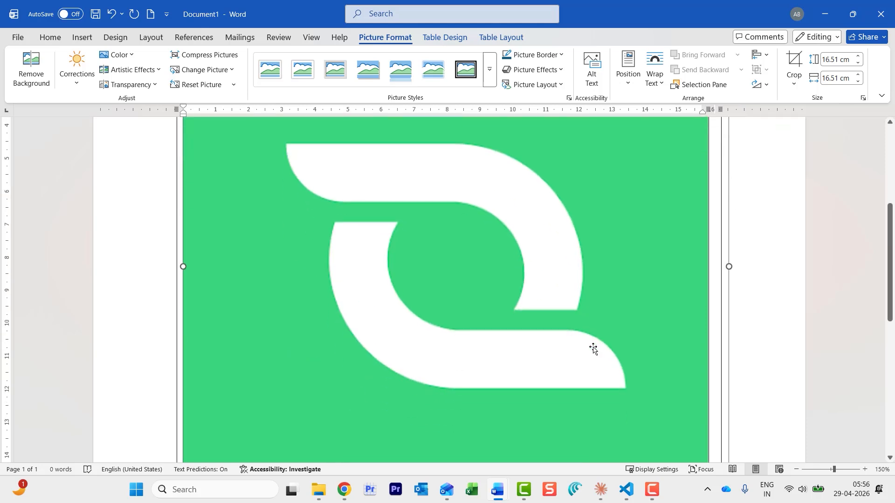
left_click_drag(700, 349, 387, 163)
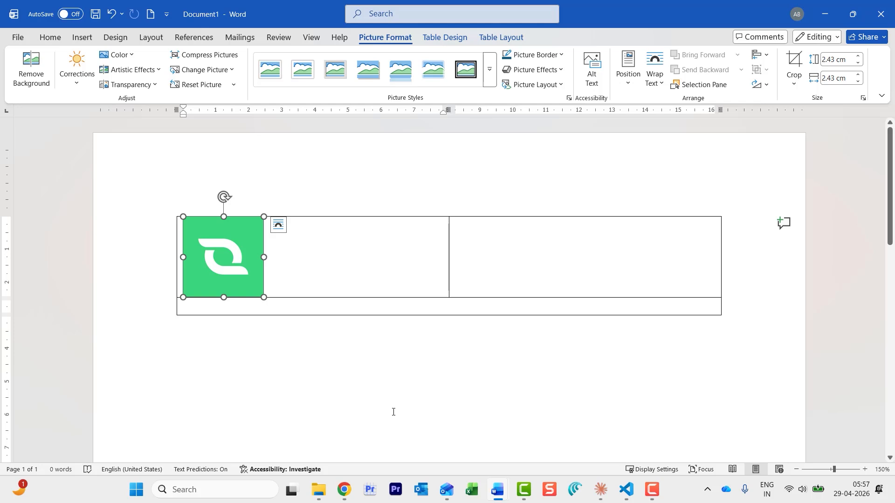
left_click(494, 237)
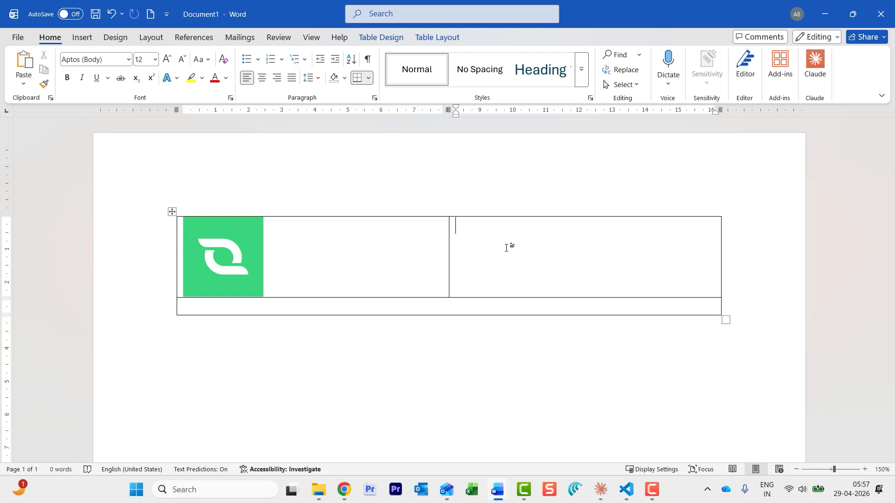
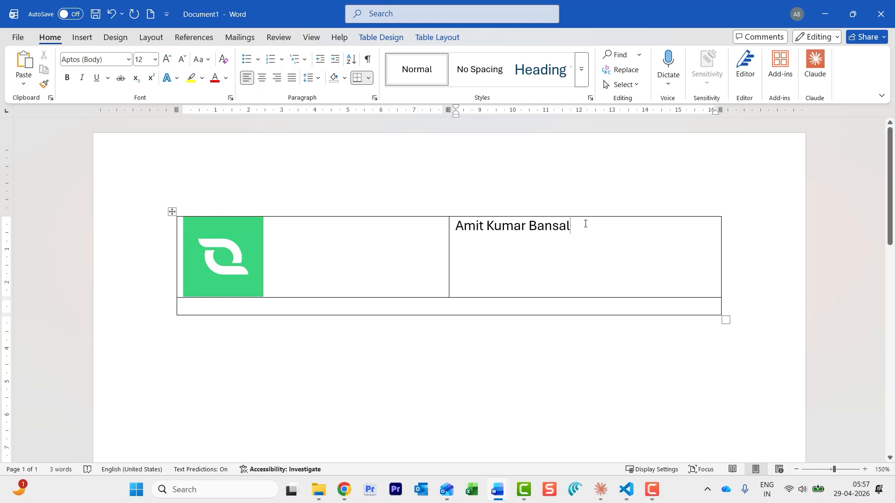
Type the contact's name in the top-right cell, set it to size 14 and bold
left_click_drag(572, 226, 456, 226)
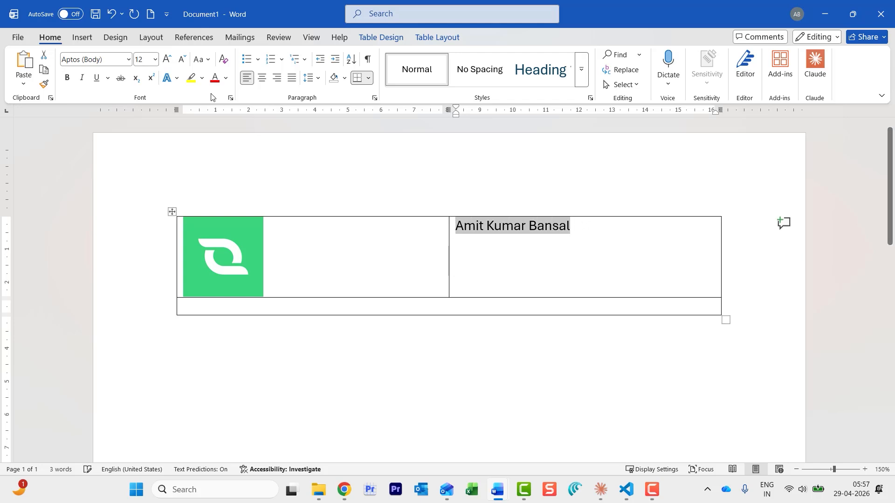
left_click(155, 59)
left_click(143, 144)
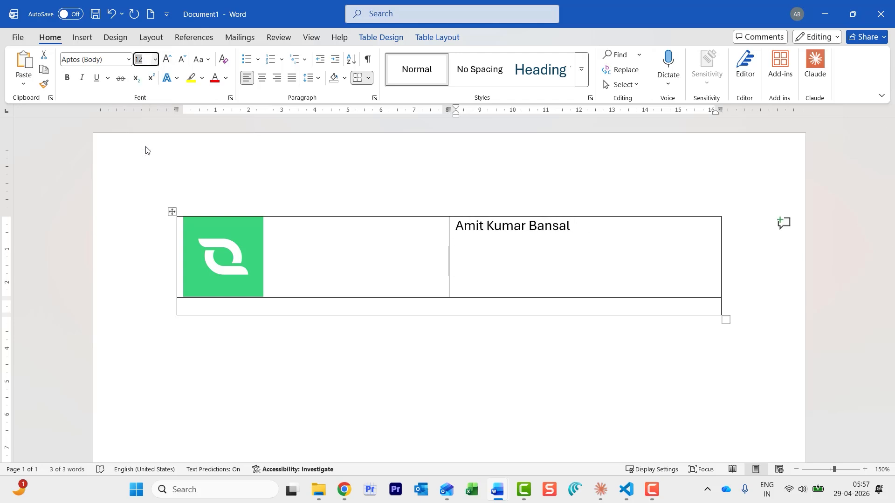
key("ctrl+b")
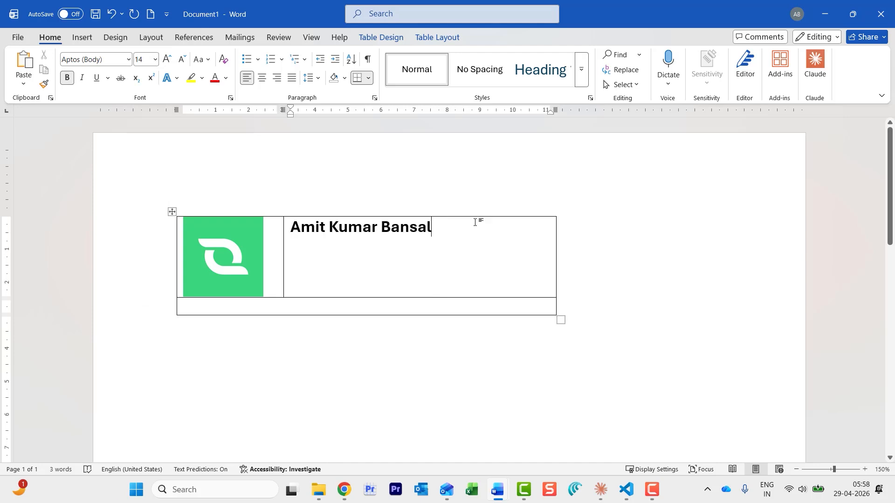
key("Return")
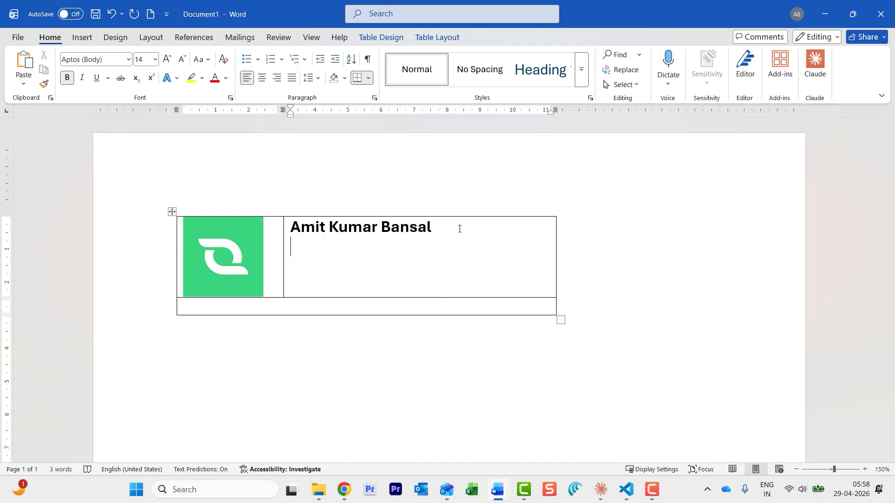
Add the 'Manager Procurement' job title below the name at font size 11
type("Manager Procurement")
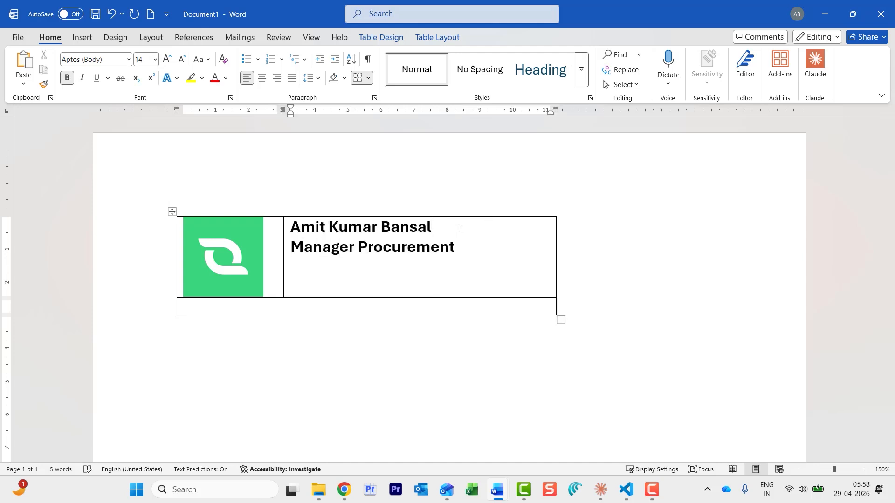
left_click_drag(447, 249, 288, 247)
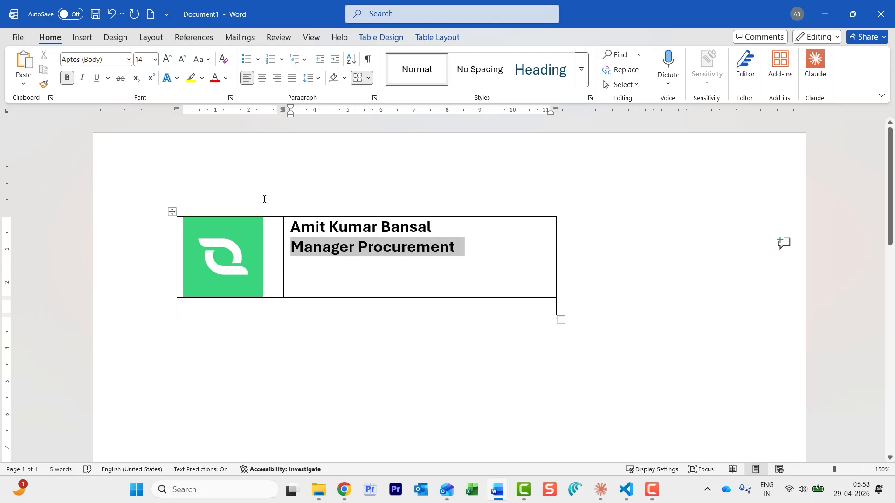
left_click(155, 61)
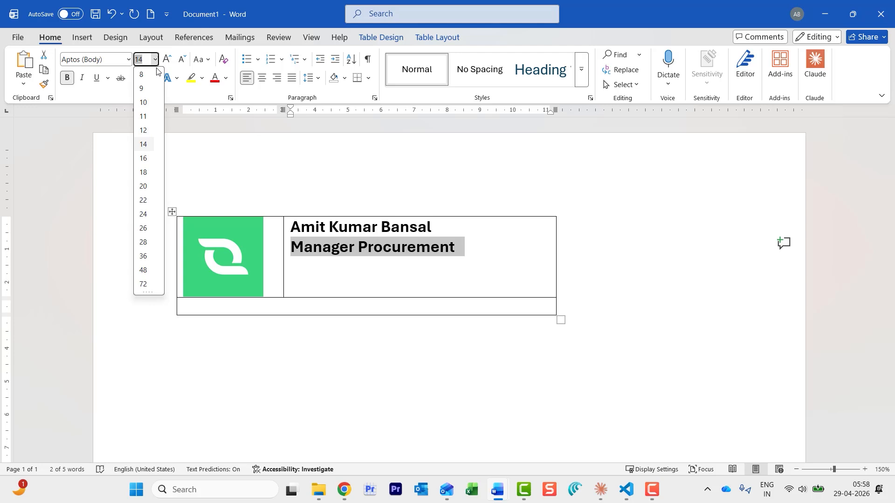
left_click(147, 118)
left_click(475, 246)
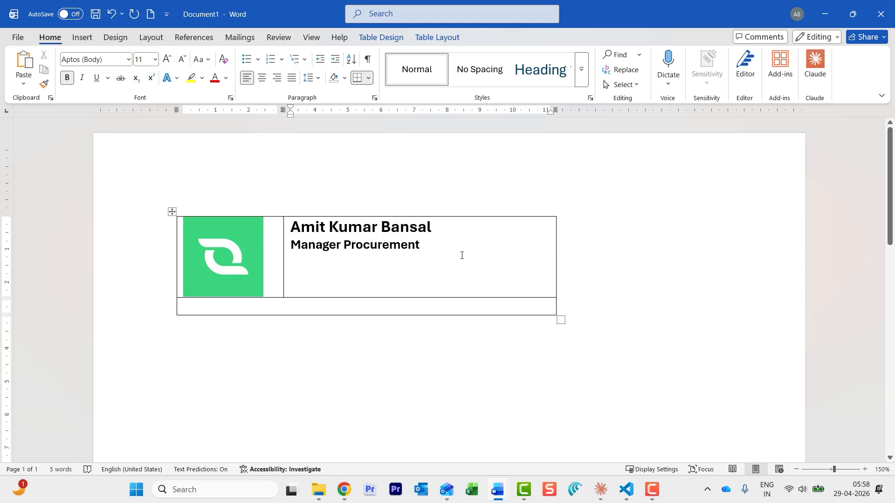
Recolour the 'Manager Procurement' line grey from the Font Color palette
left_click_drag(438, 253, 278, 252)
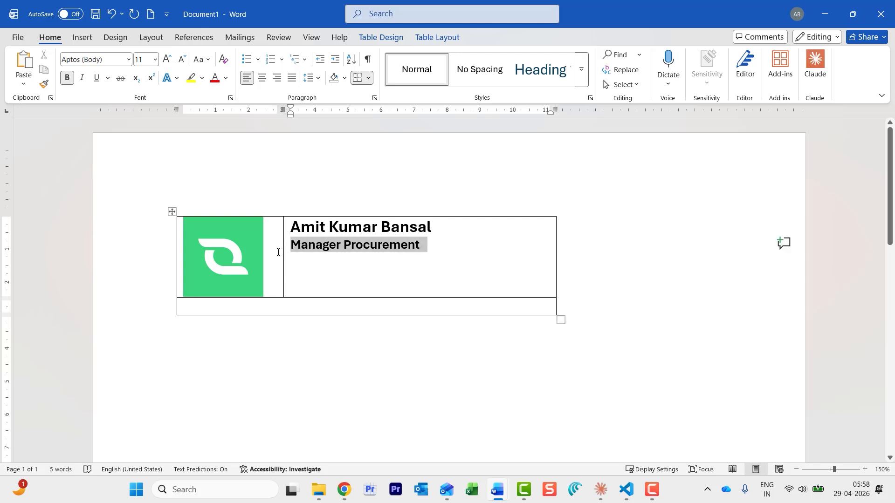
left_click(225, 79)
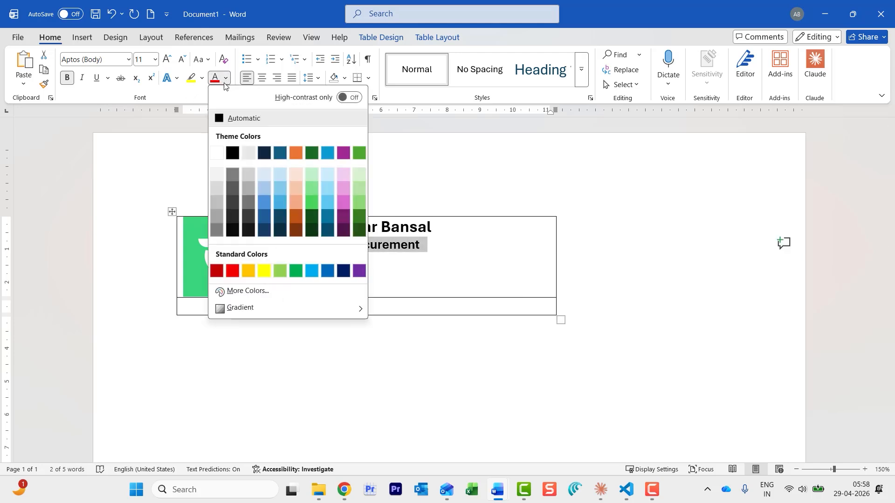
left_click(217, 228)
left_click(508, 247)
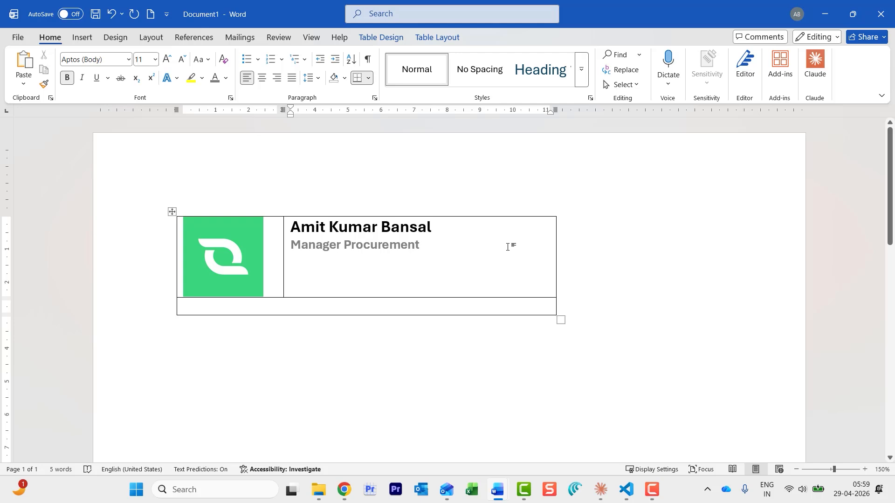
After a blank line, add the phone number, pasted e-mail address and abcdef.com on separate lines
key("Return")
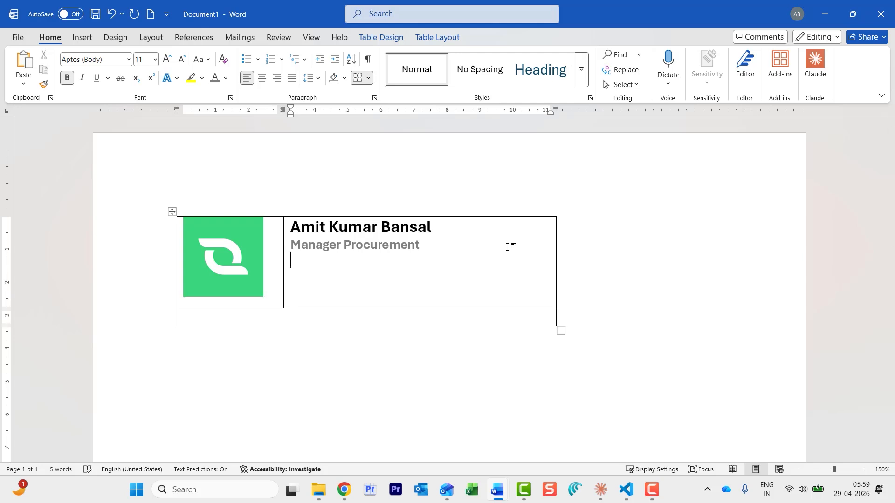
key("Return")
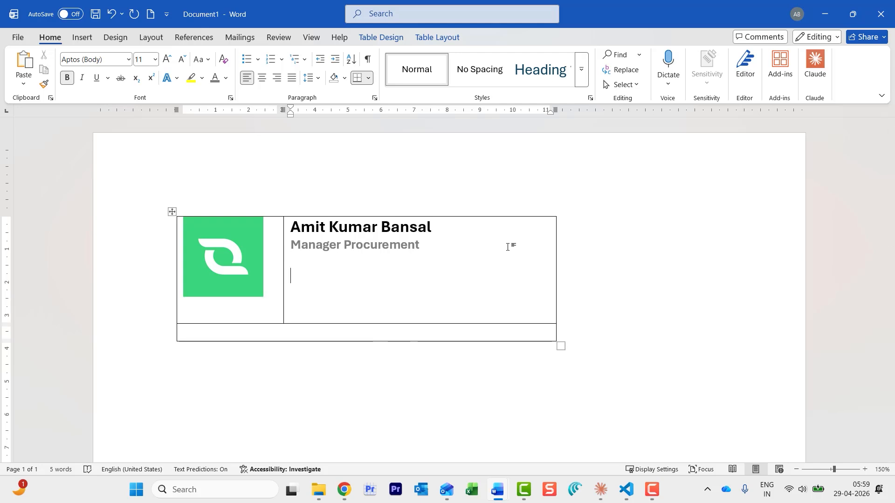
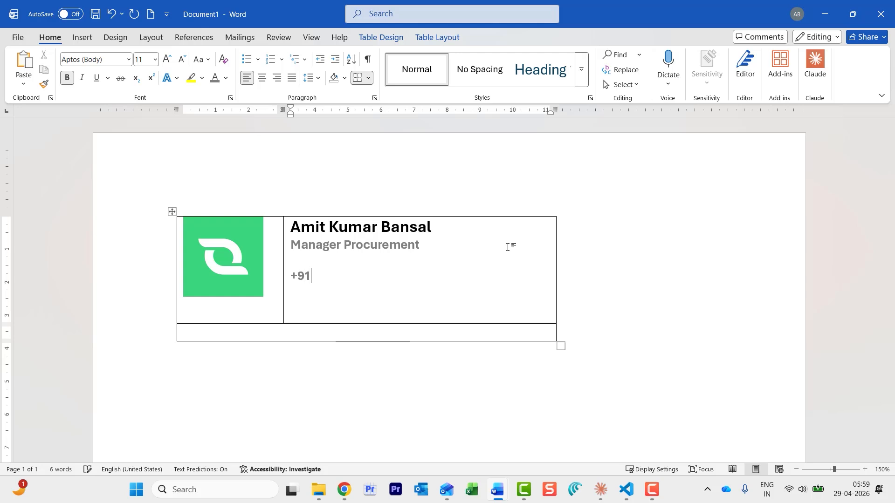
key("Return")
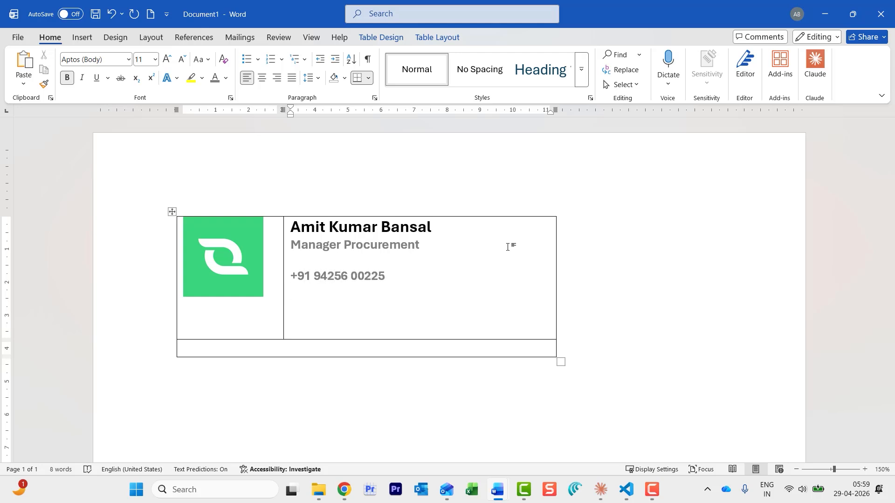
key("ctrl+v")
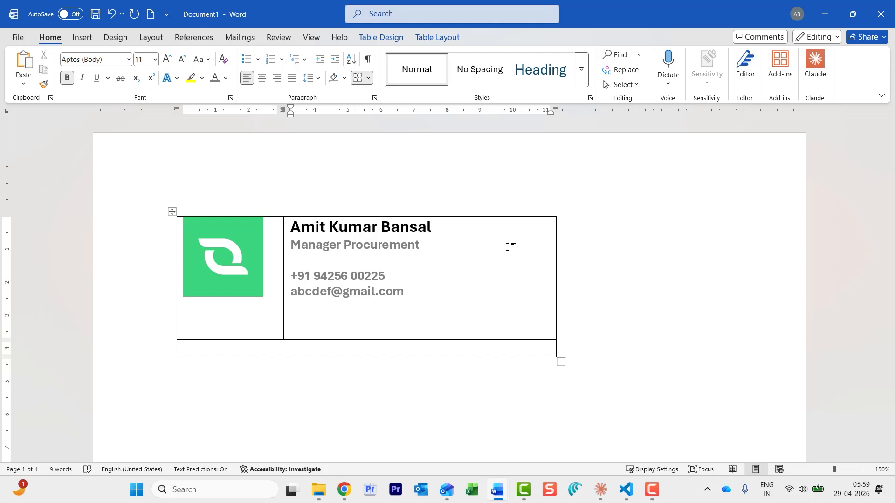
key("Return")
type("ab")
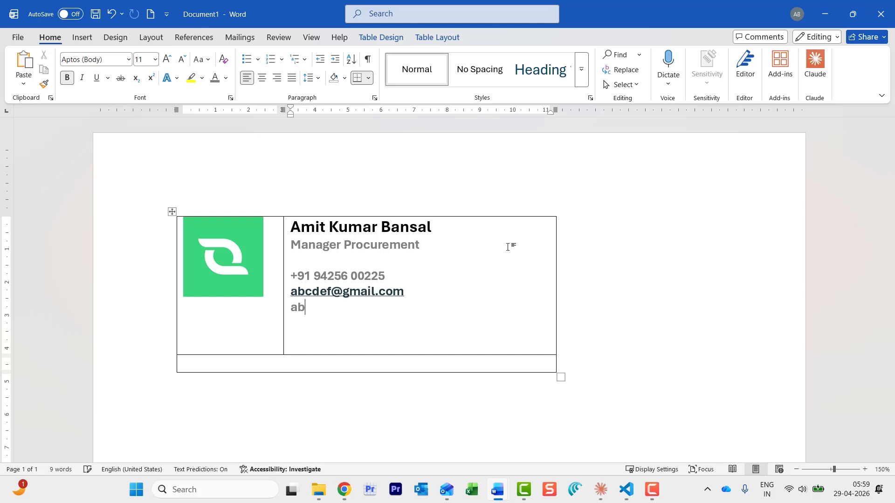
type("cdef")
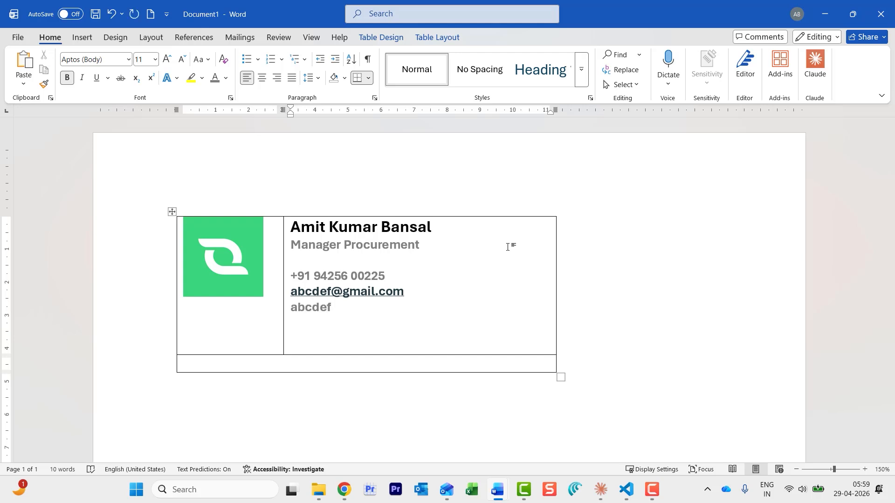
type(".com")
mouse_move(498, 495)
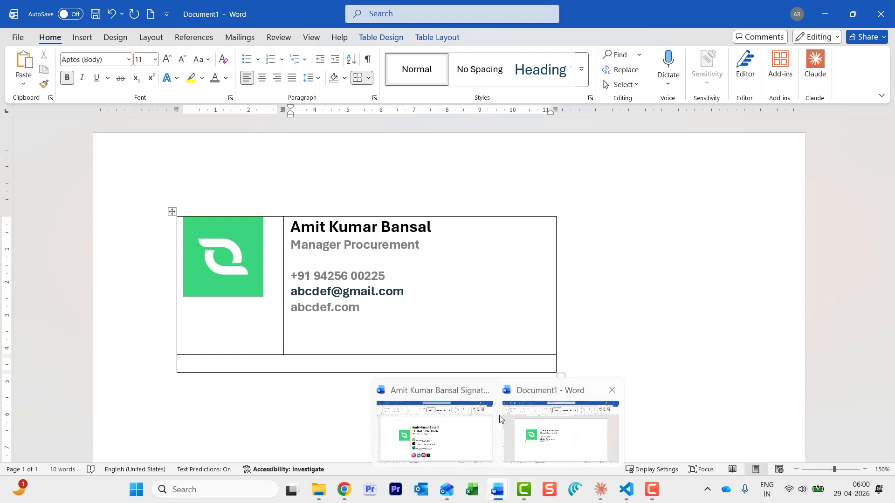
left_click(460, 422)
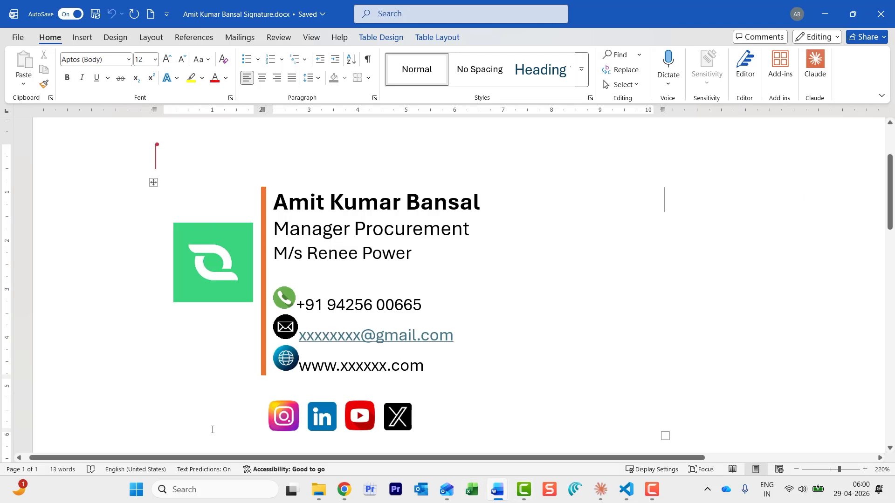
key("alt+Tab")
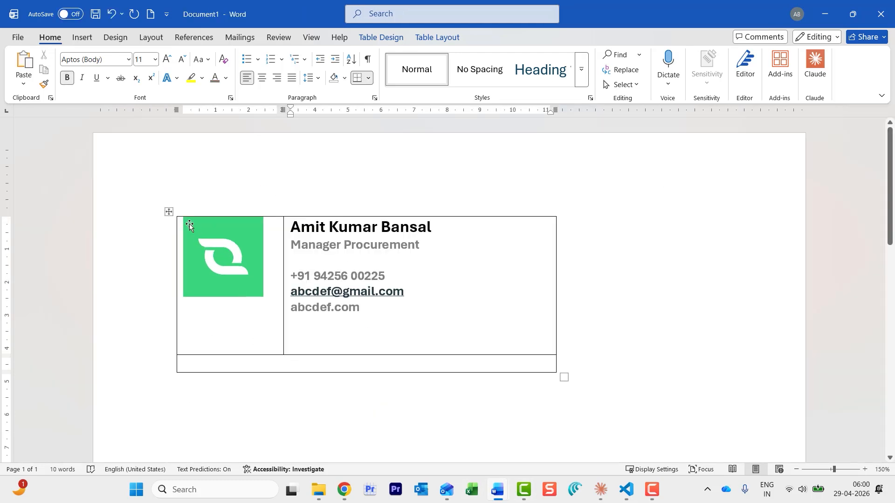
Select the whole table and apply No Border from Table Design > Borders
left_click(168, 214)
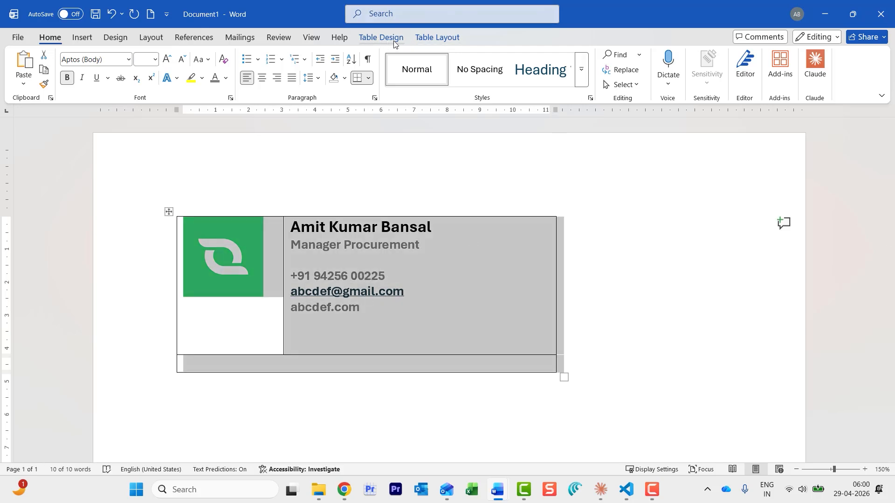
left_click(375, 39)
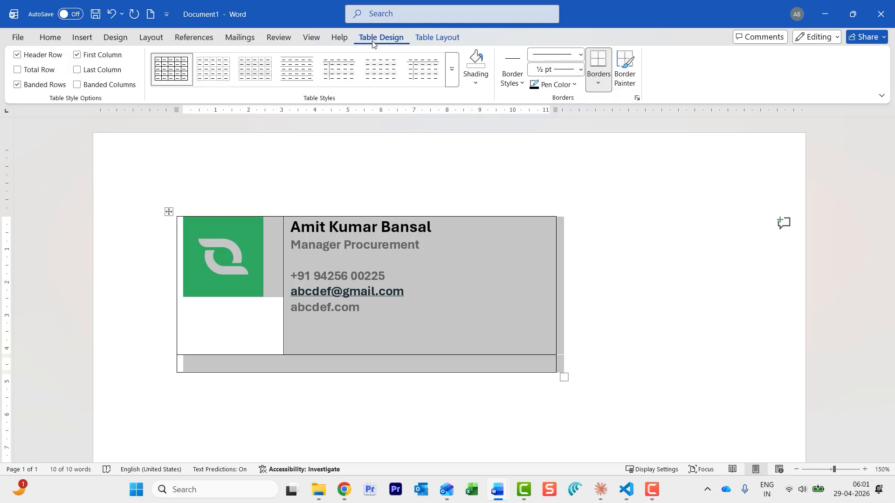
left_click(599, 85)
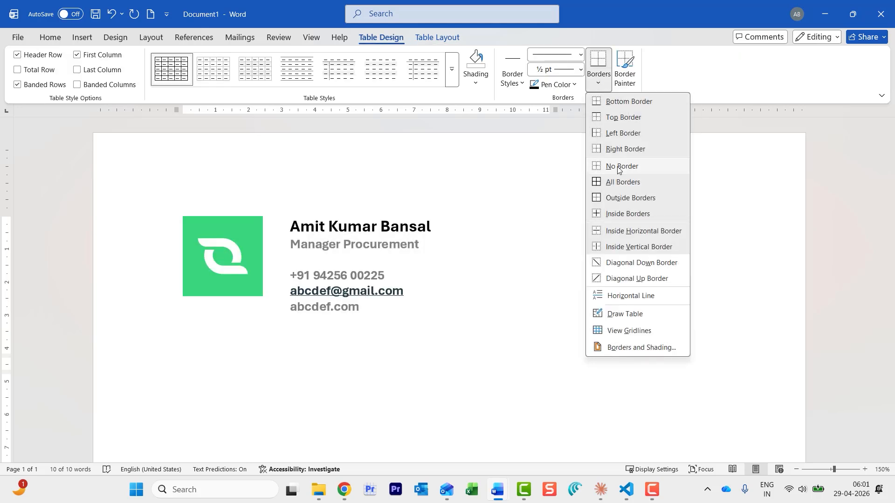
left_click(620, 167)
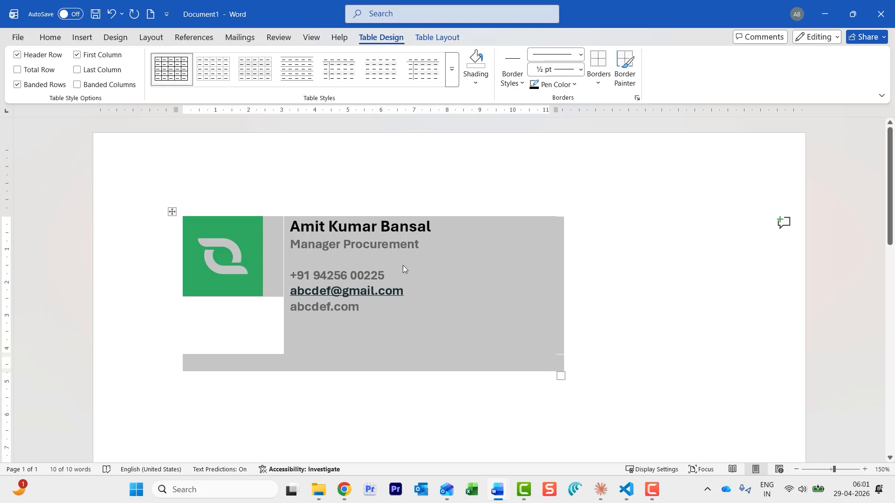
left_click(622, 70)
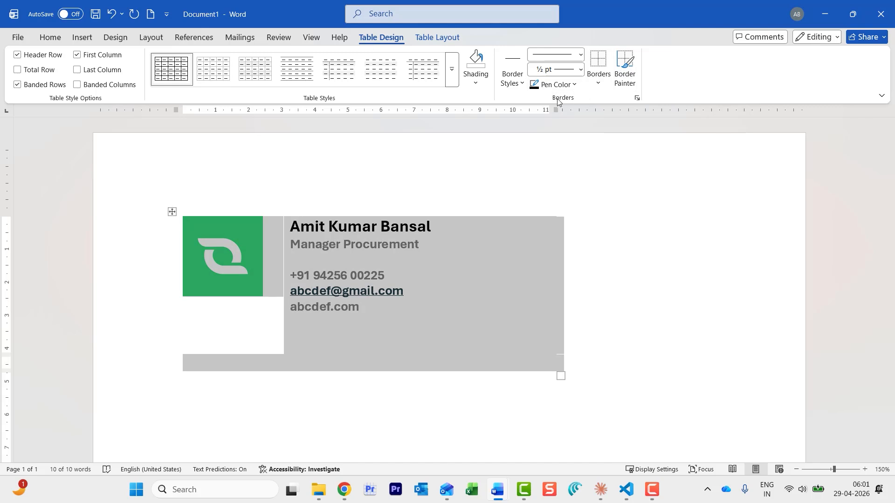
Paint a 3 pt solid orange border between the logo and contact columns
left_click(615, 86)
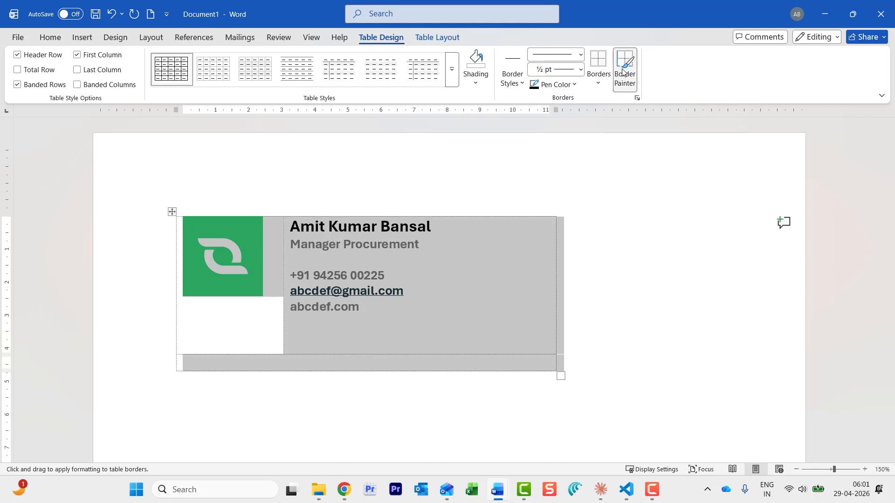
left_click(574, 84)
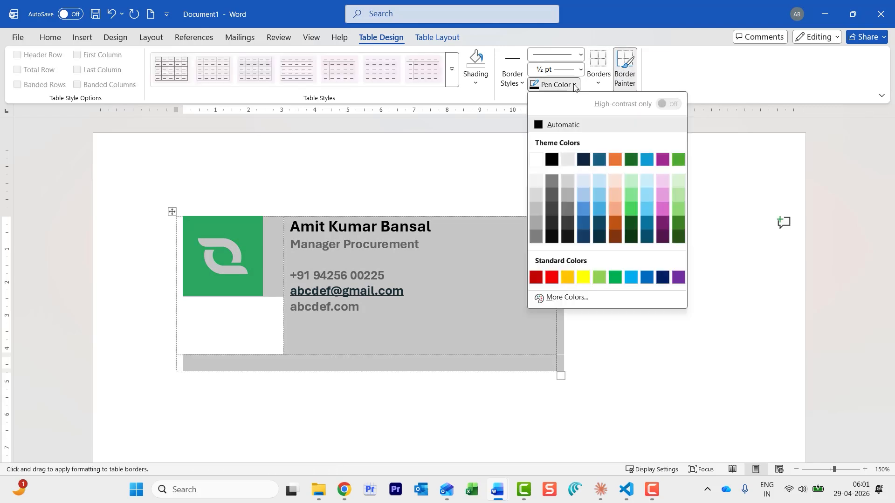
left_click(616, 159)
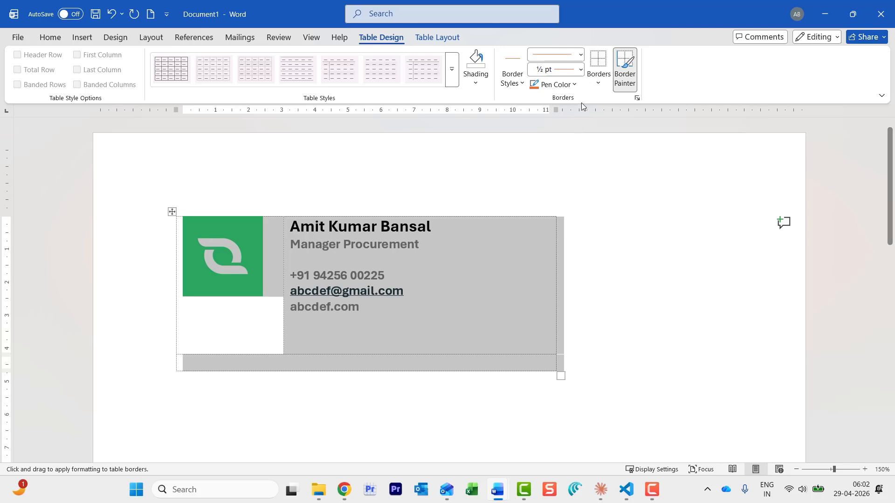
left_click(581, 56)
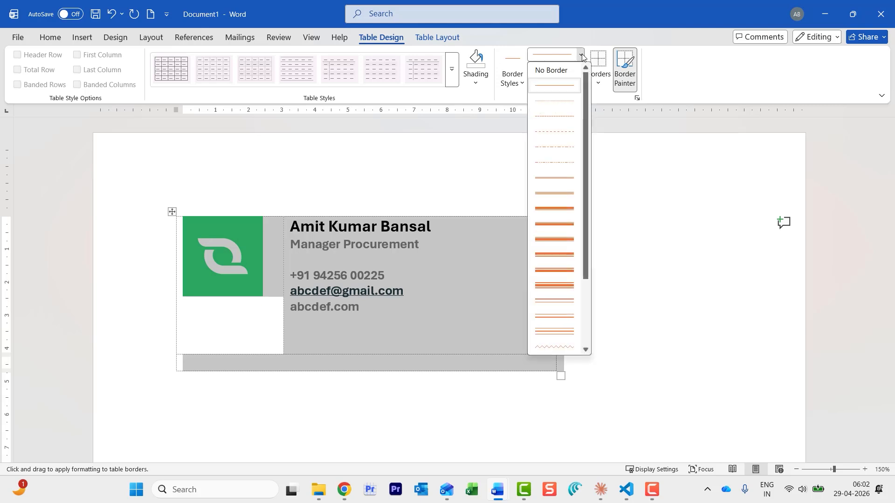
left_click(559, 208)
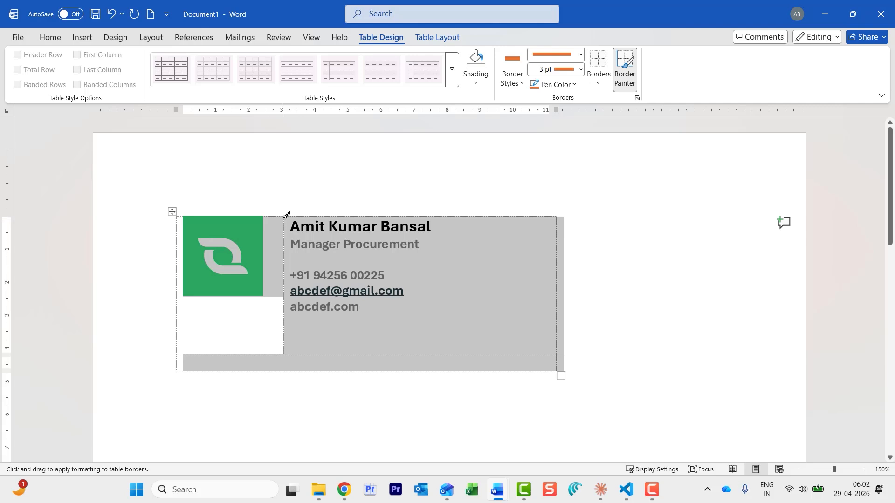
left_click_drag(286, 215, 286, 320)
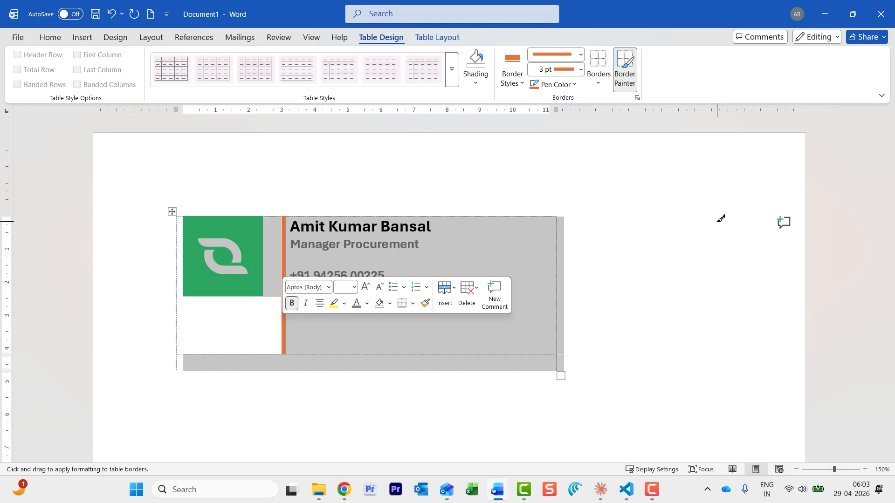
left_click(667, 342)
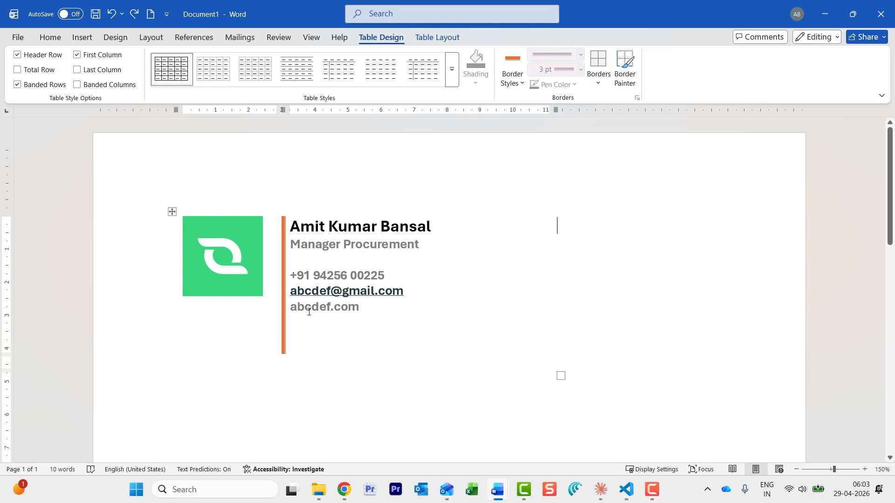
Insert phone.png from this device just before the phone number
left_click(293, 275)
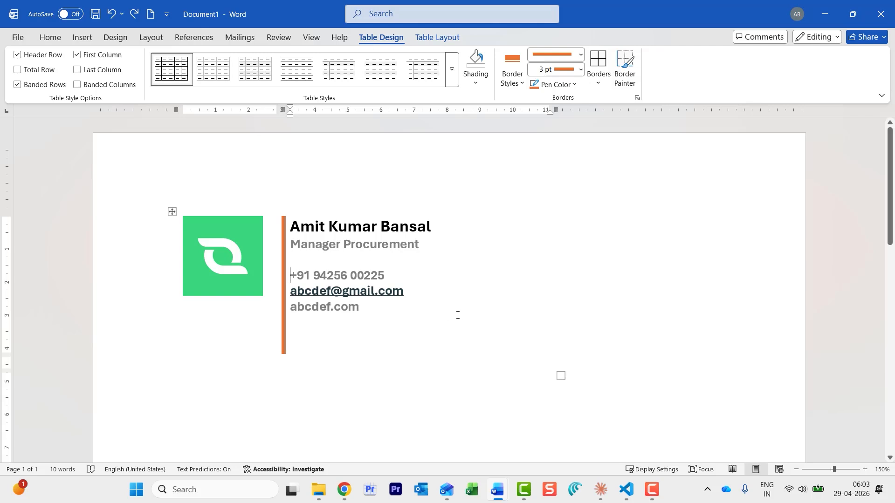
left_click(82, 38)
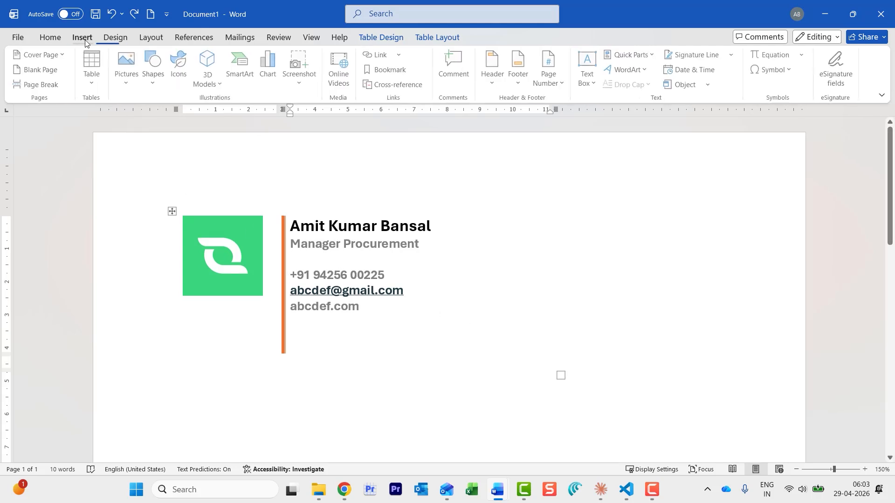
left_click(129, 83)
left_click(143, 122)
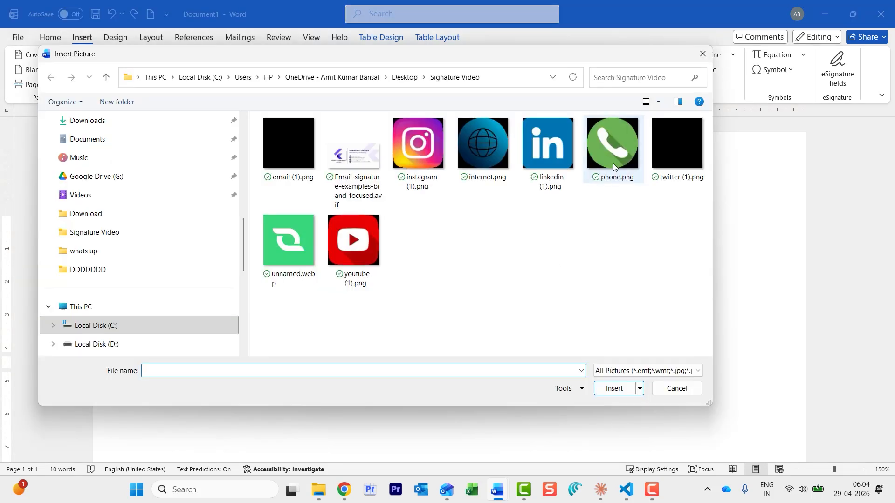
left_click(616, 151)
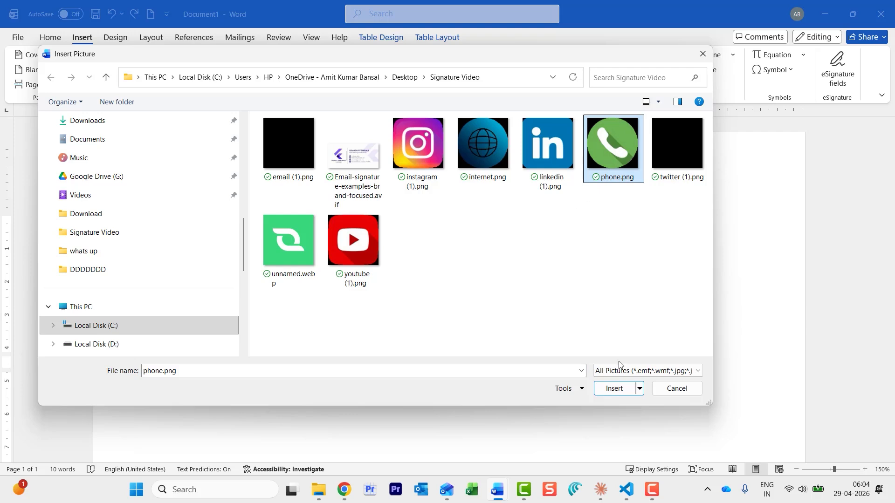
left_click(613, 388)
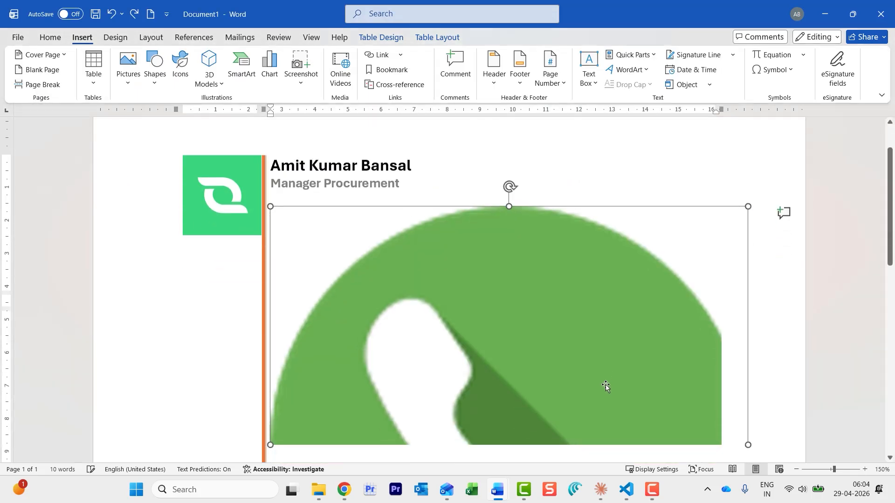
Shrink the green phone picture to a 0.42 cm icon
scroll(653, 317, "down", 5)
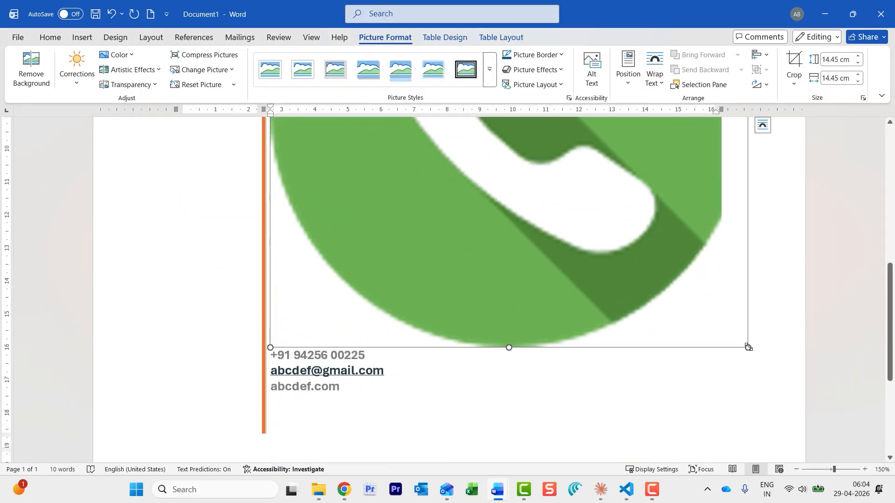
left_click_drag(748, 348, 359, 163)
scroll(539, 330, "up", 8)
scroll(592, 442, "down", 3)
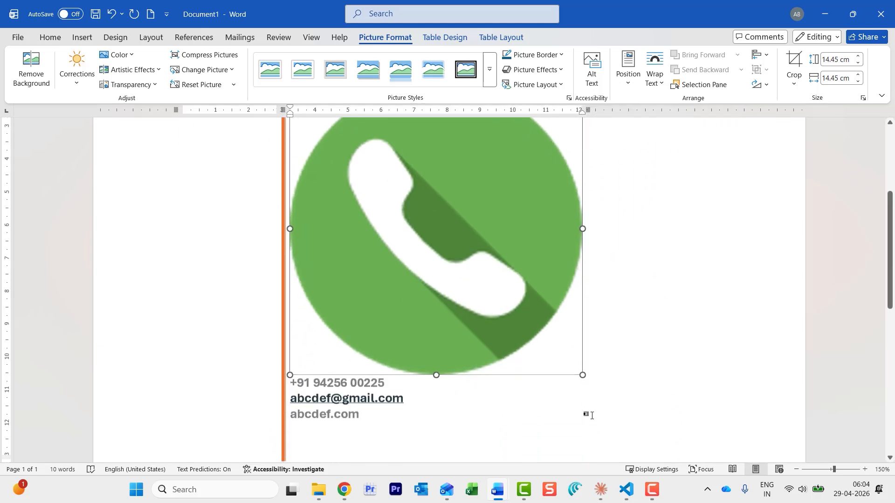
left_click_drag(360, 215, 346, 132)
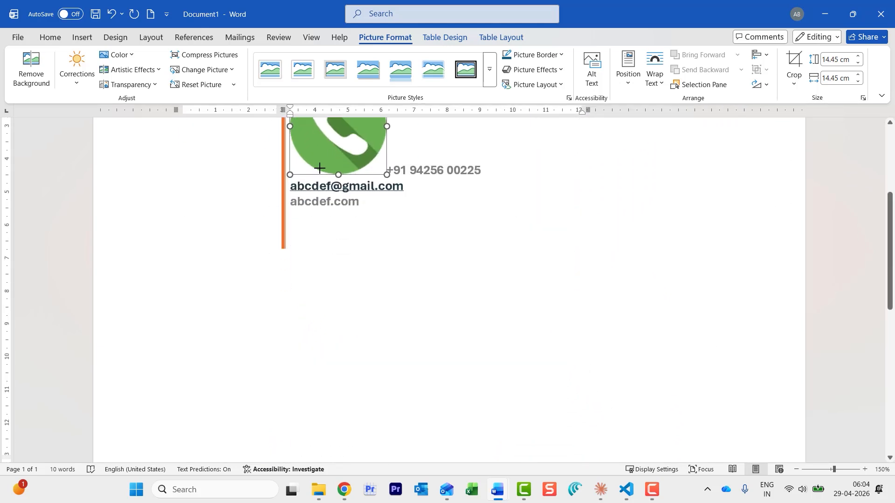
scroll(466, 253, "up", 3)
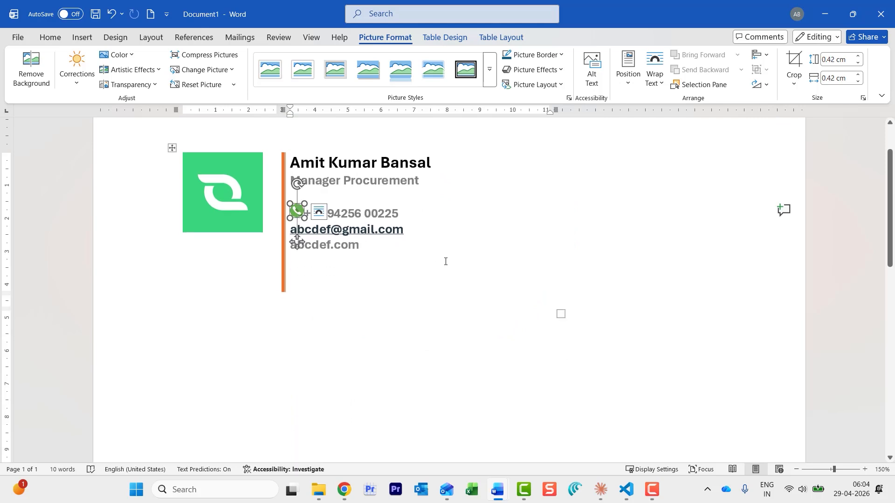
left_click(446, 259)
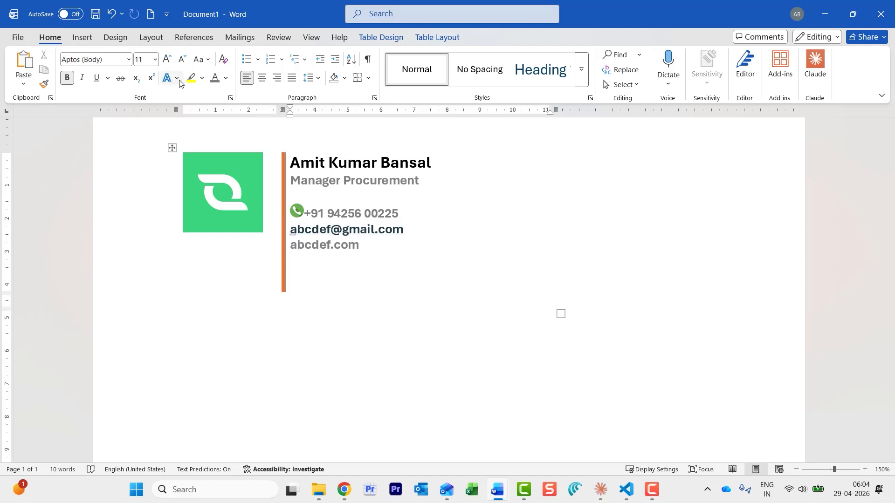
Insert the email PNG before the e-mail line and shrink it to icon size
left_click(82, 38)
left_click(134, 68)
left_click(146, 122)
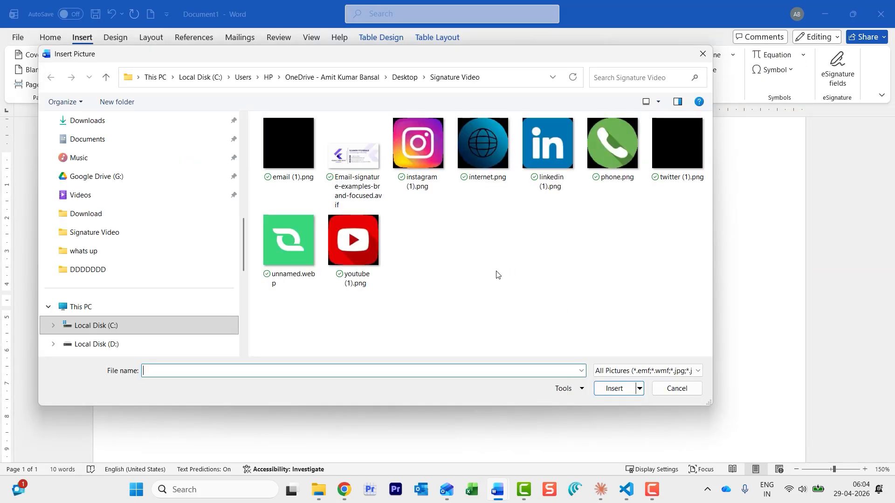
double_click(289, 144)
scroll(541, 356, "down", 4)
left_click_drag(721, 428, 302, 217)
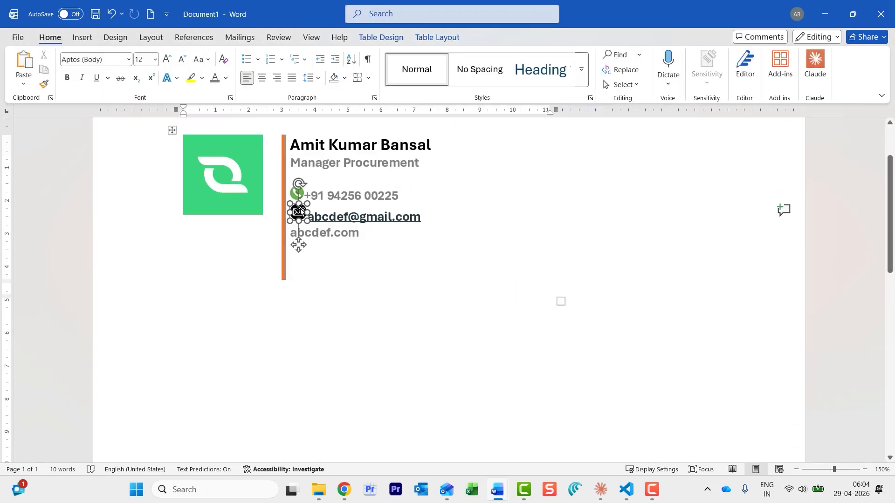
left_click(298, 262)
Insert the internet globe PNG before the website line and shrink it to icon size
left_click(291, 229)
left_click(83, 37)
left_click(144, 122)
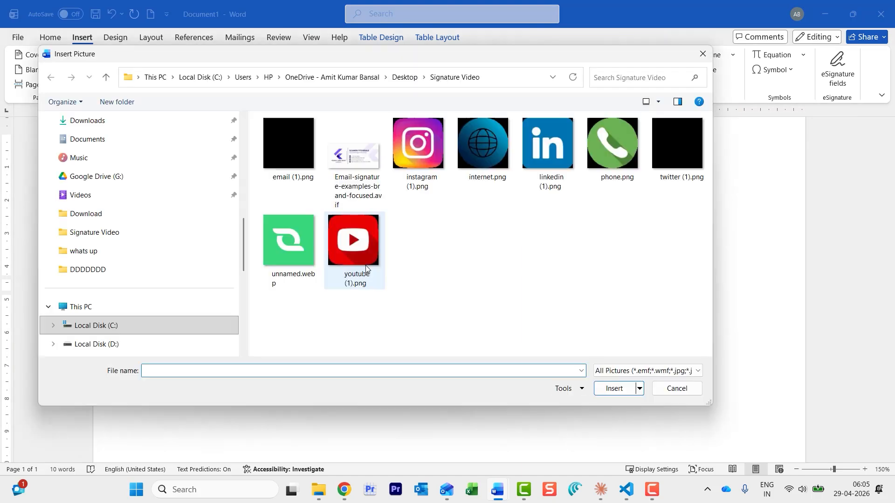
double_click(487, 142)
scroll(523, 313, "down", 4)
left_click_drag(720, 431, 303, 219)
left_click(419, 264)
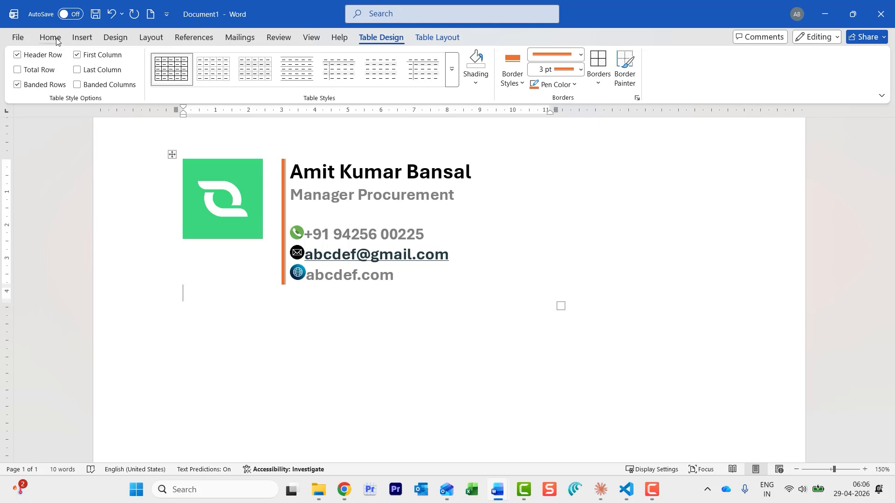
Insert the Instagram PNG below the signature and shrink it to icon size
left_click(75, 38)
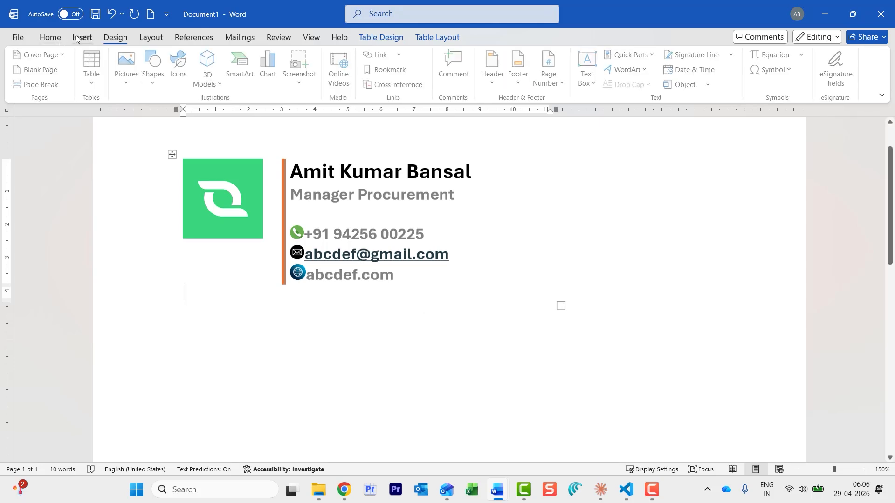
left_click(129, 84)
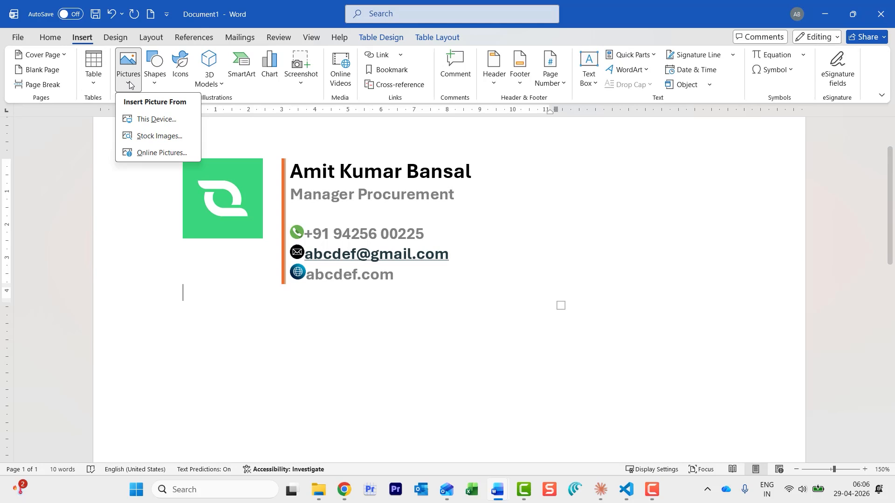
left_click(154, 120)
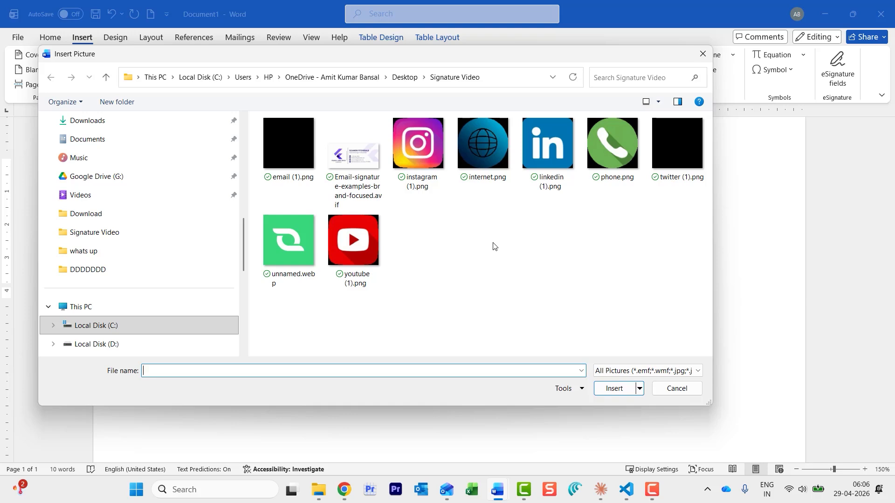
double_click(423, 150)
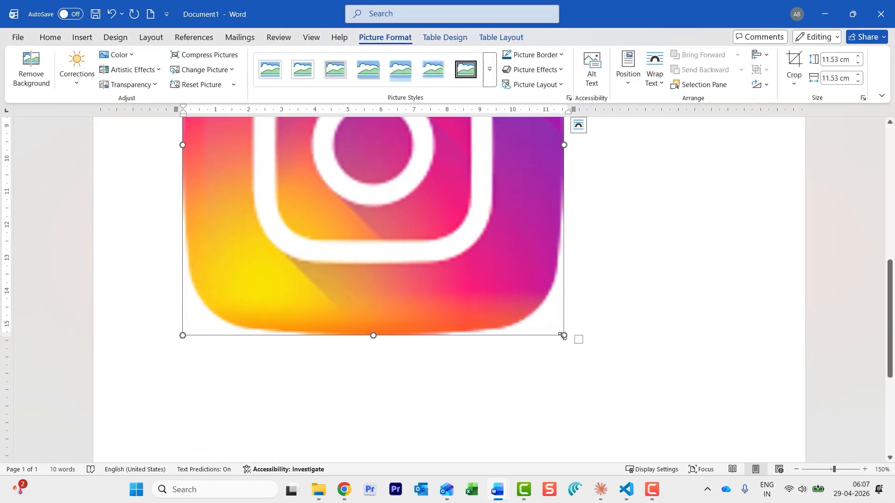
left_click_drag(564, 336, 292, 126)
scroll(441, 329, "up", 5)
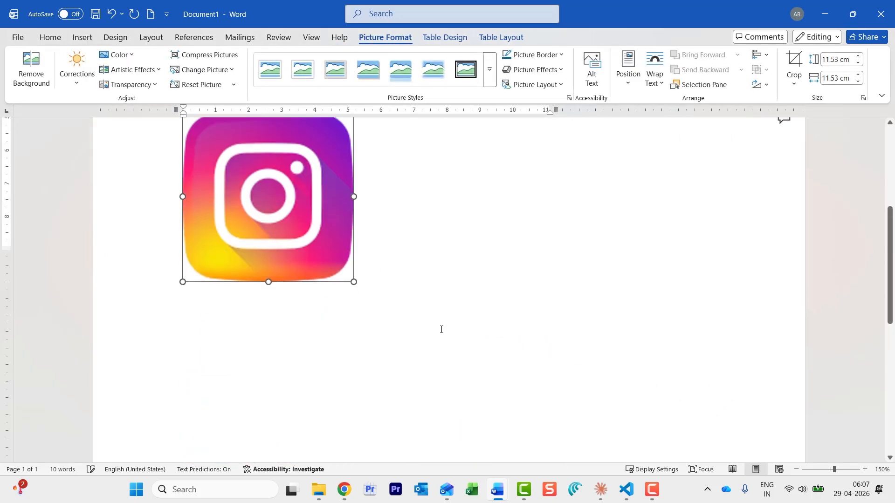
left_click_drag(354, 415, 208, 239)
left_click(270, 265)
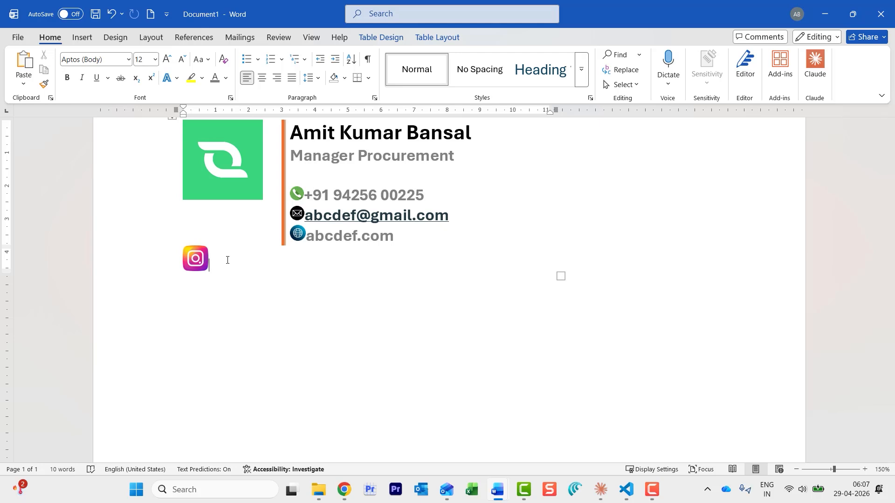
key("ctrl+z")
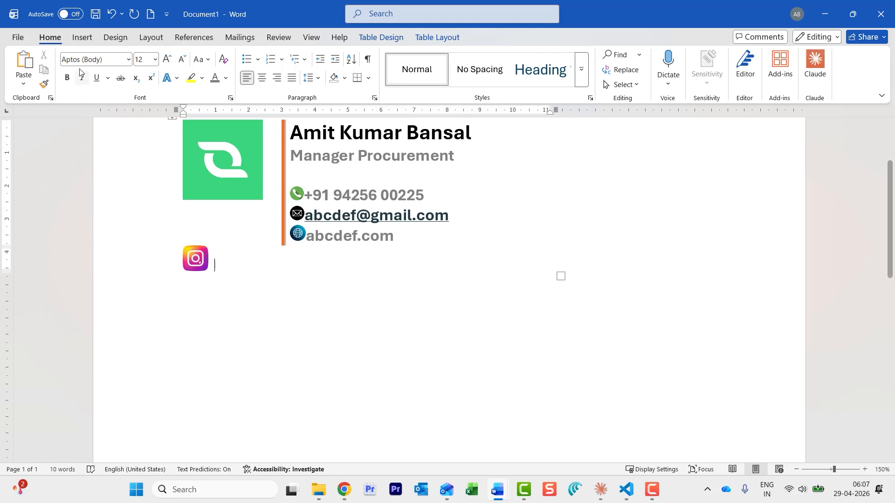
Insert the LinkedIn PNG beside the Instagram icon
left_click(82, 38)
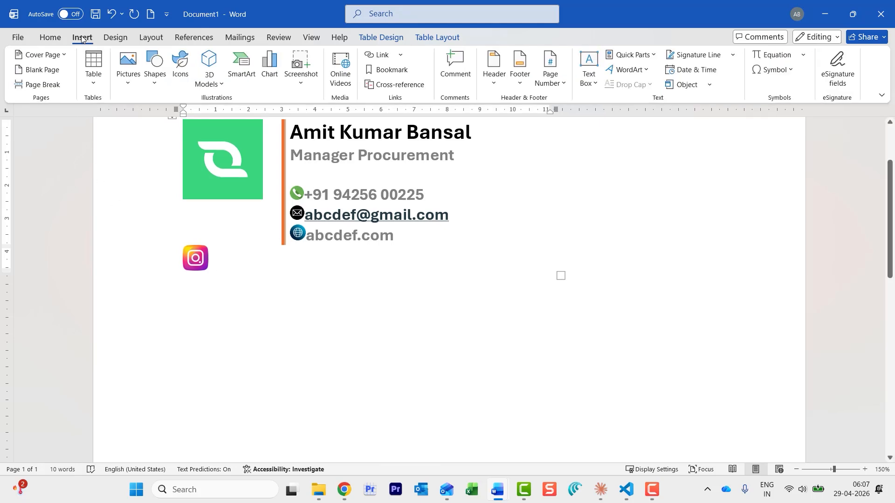
left_click(128, 77)
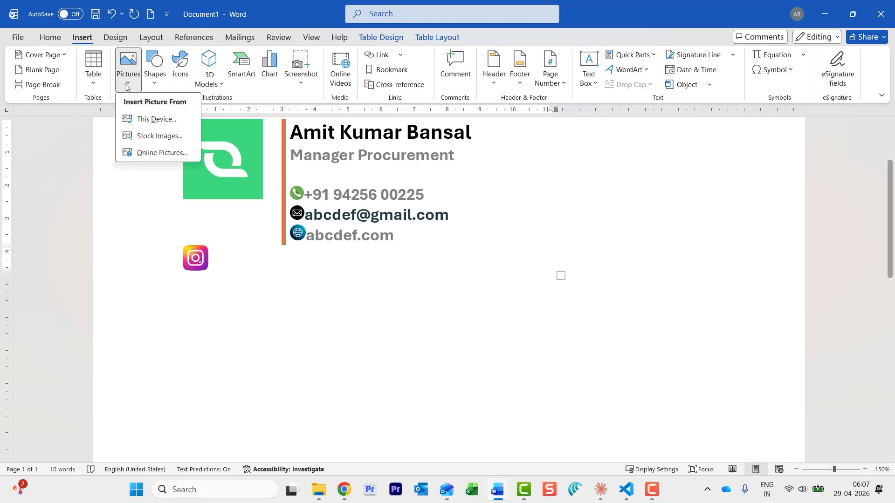
left_click(147, 120)
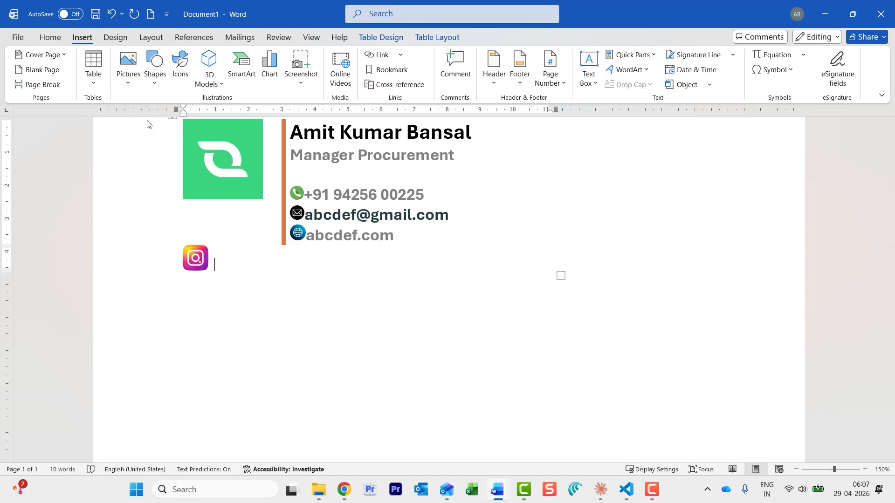
double_click(545, 144)
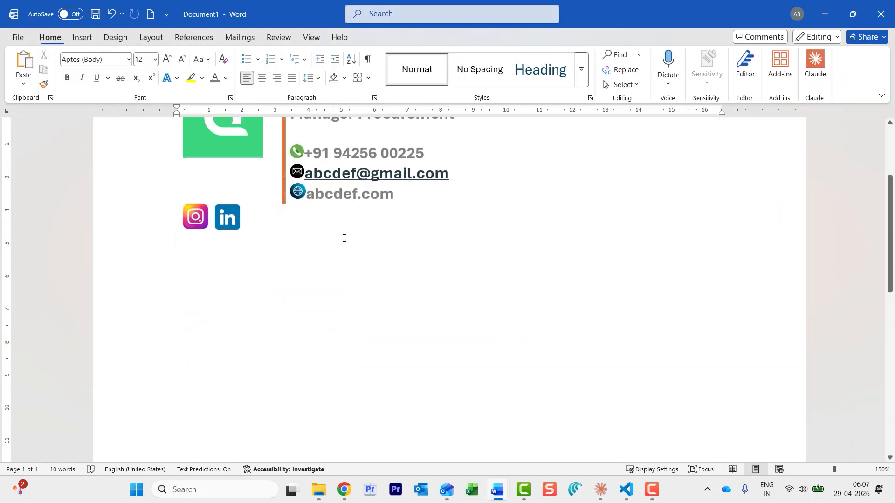
left_click(280, 222)
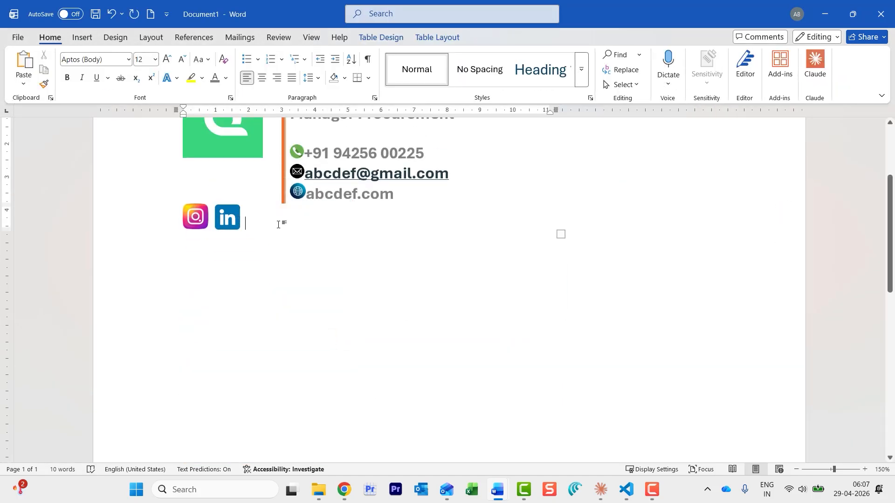
Add the YouTube and X icons after LinkedIn in the bottom row
left_click(82, 37)
left_click(128, 77)
left_click(151, 120)
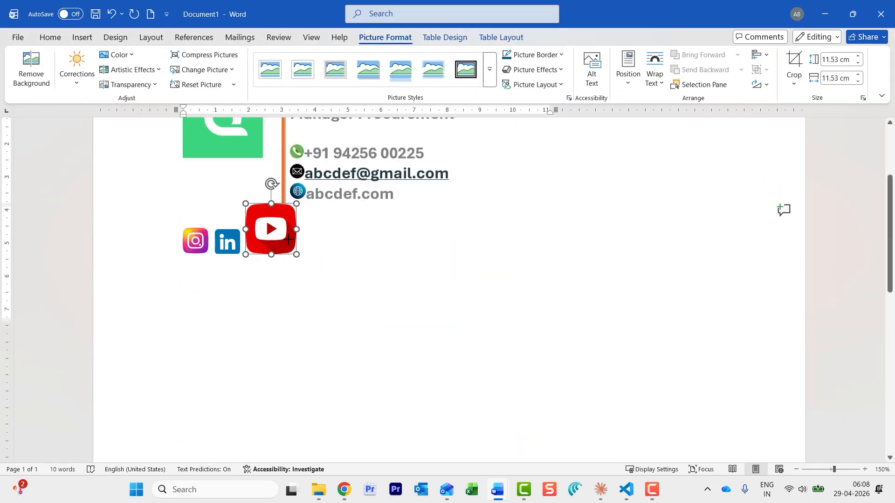
left_click(387, 314)
scroll(388, 313, "up", 3)
left_click(456, 339)
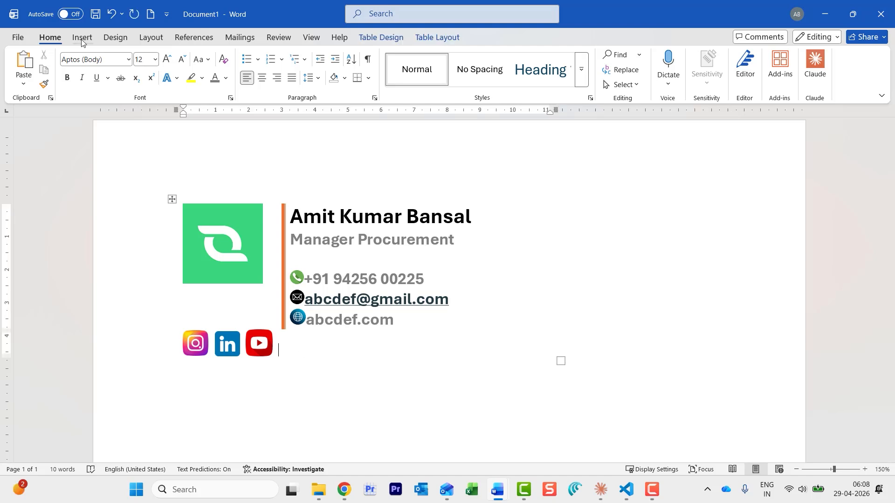
left_click(82, 37)
left_click(128, 77)
left_click(149, 120)
double_click(679, 140)
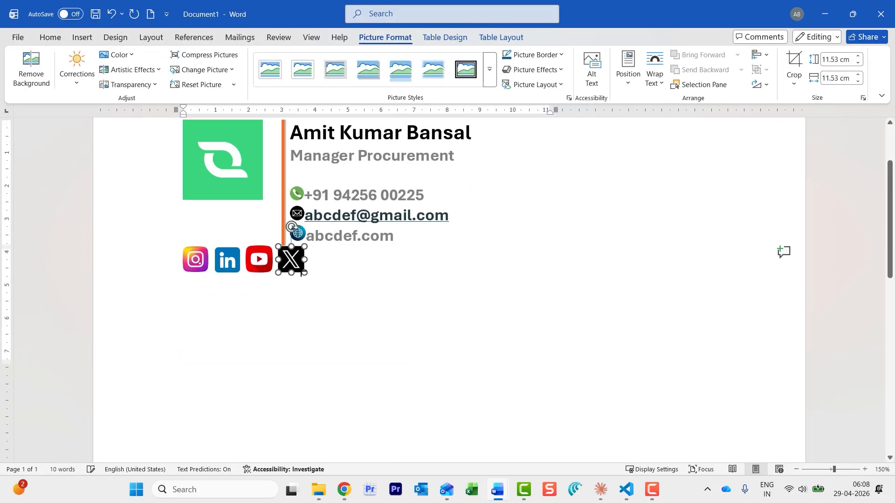
left_click(389, 239)
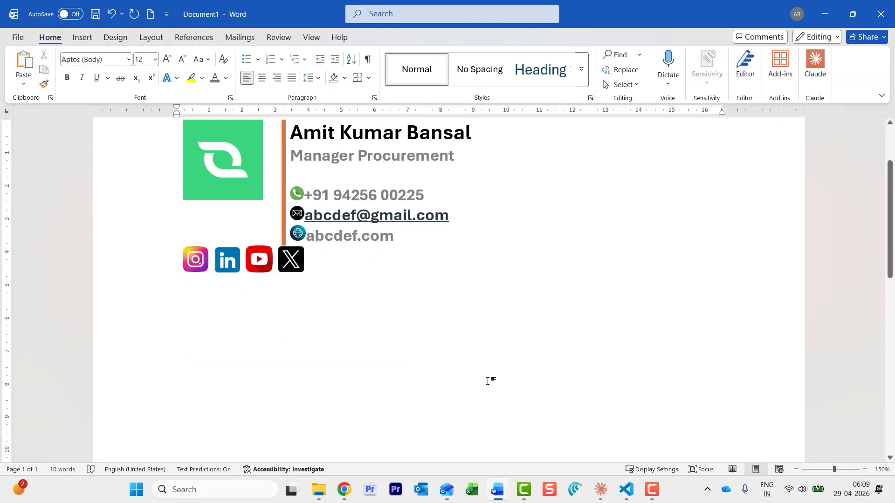
scroll(489, 379, "up", 2)
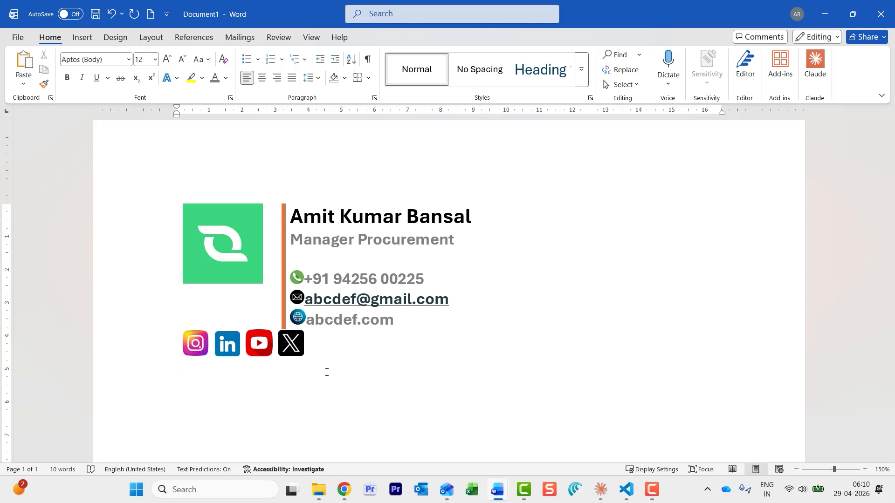
Select the e-mail address text and confirm its hyperlink
left_click(332, 300)
left_click_drag(314, 303, 448, 298)
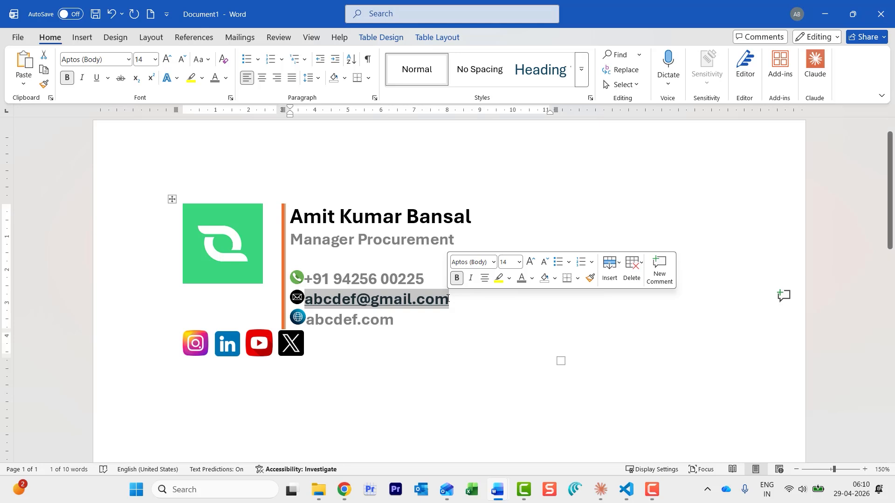
key("ctrl+k")
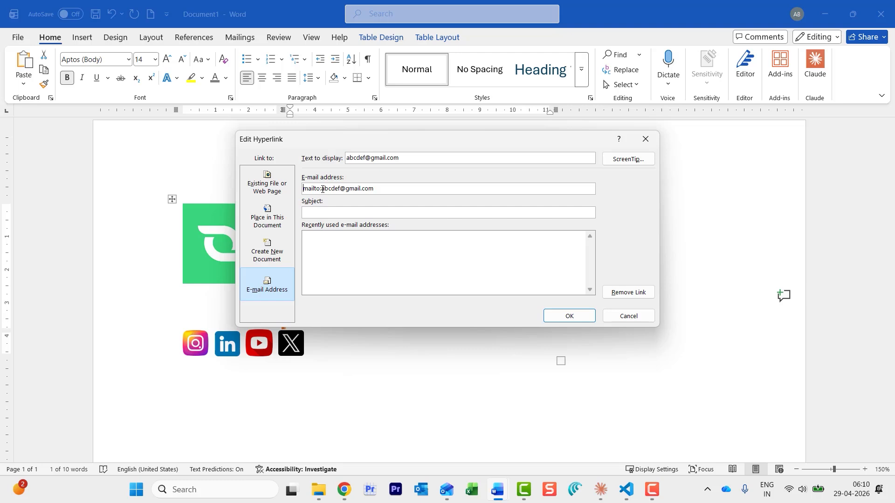
left_click(573, 318)
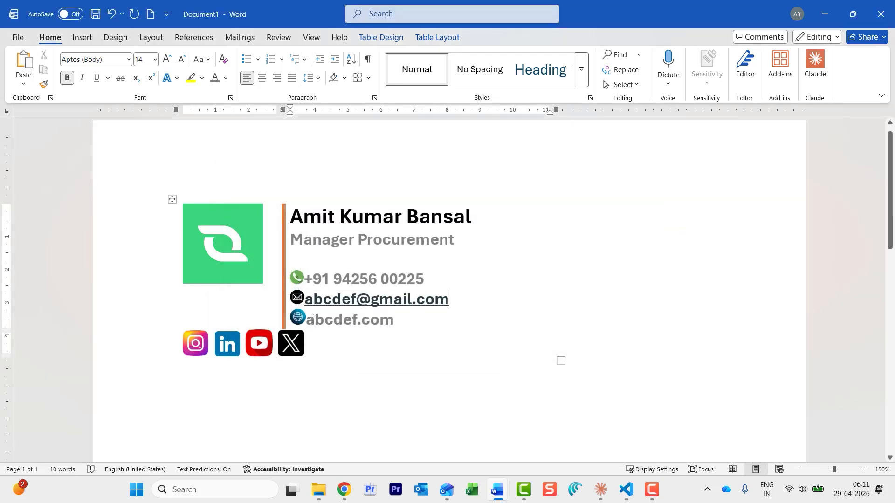
Link the website text abcdef.com, entering abcde.ci as the address
left_click_drag(306, 319, 387, 320)
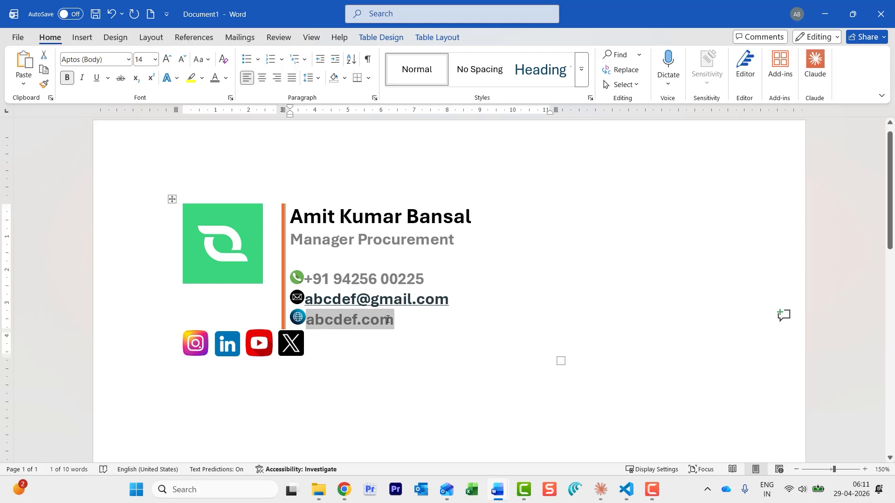
key("ctrl+k")
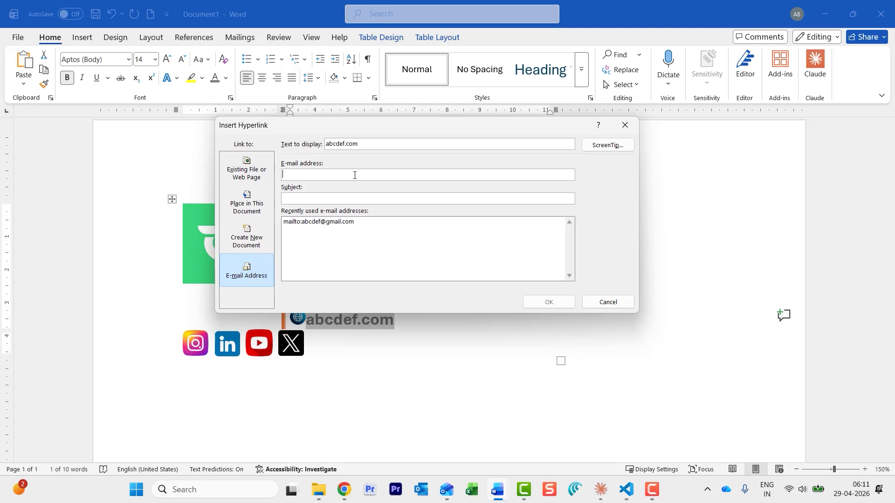
type("abcde.ci")
key("Return")
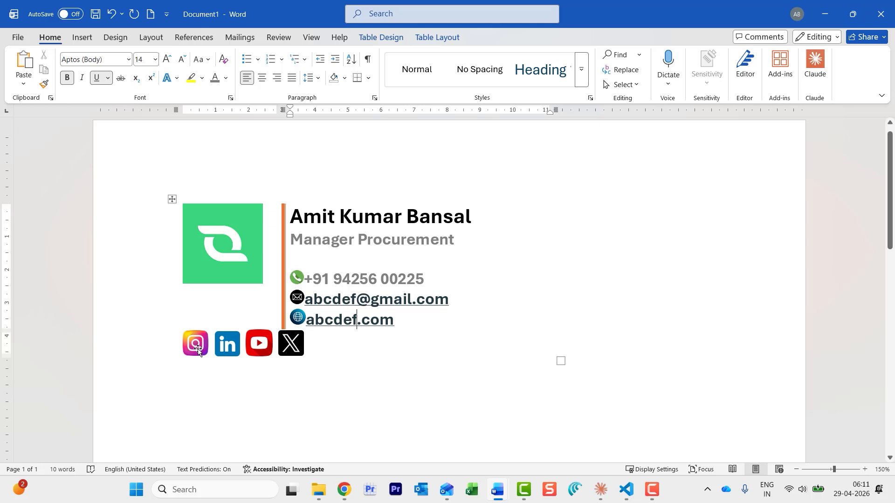
Link the Instagram icon to the pasted Instagram profile address
left_click(197, 347)
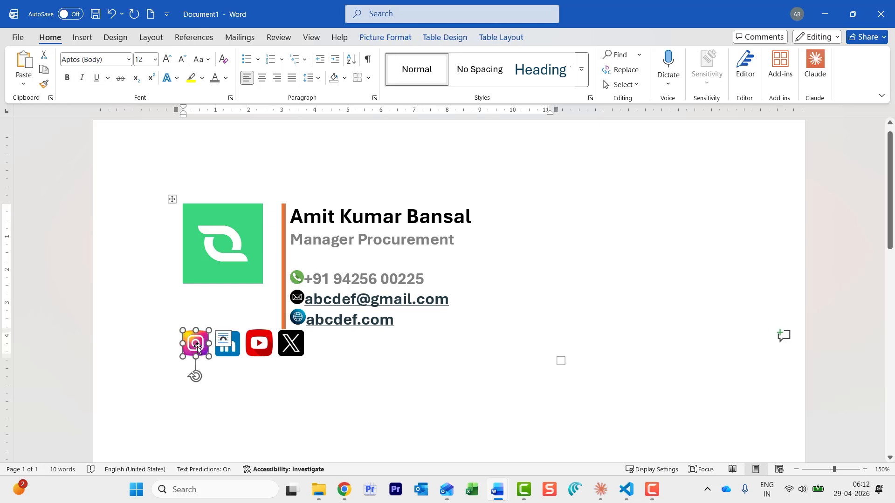
right_click(197, 346)
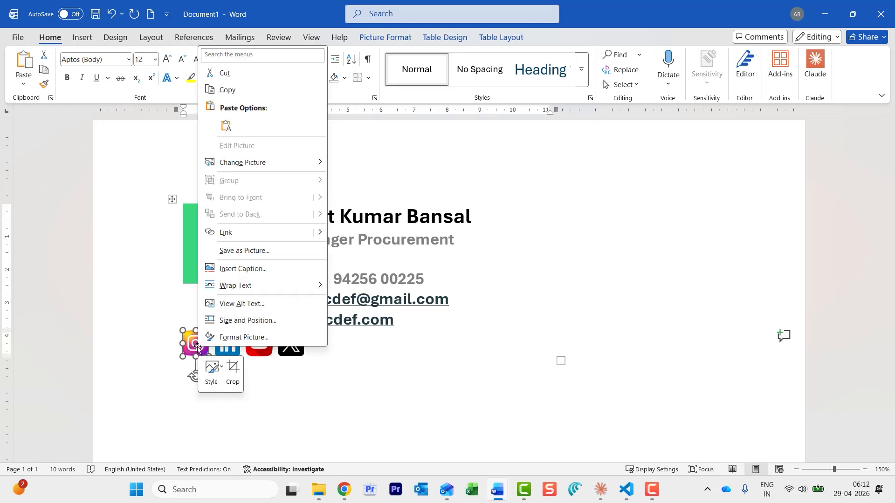
left_click(290, 233)
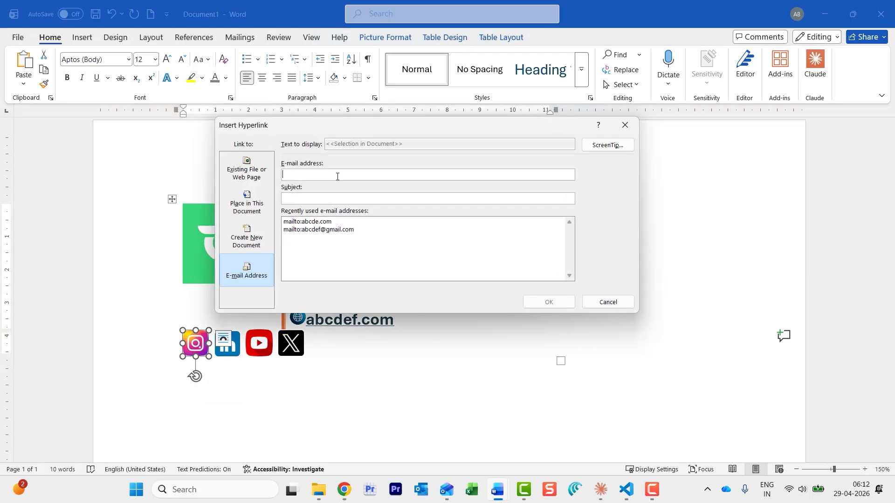
type("mailto:https://www.instagram.com/mailsmartly/")
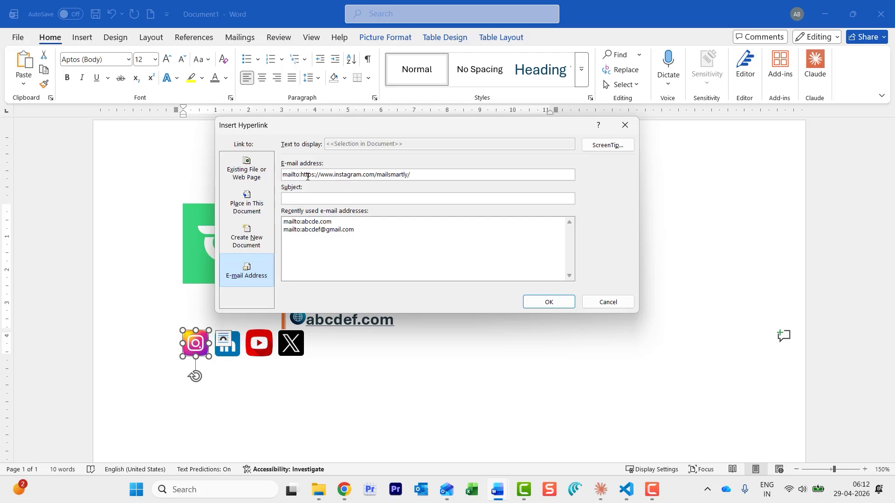
left_click_drag(301, 174, 277, 176)
key("End")
left_click(296, 446)
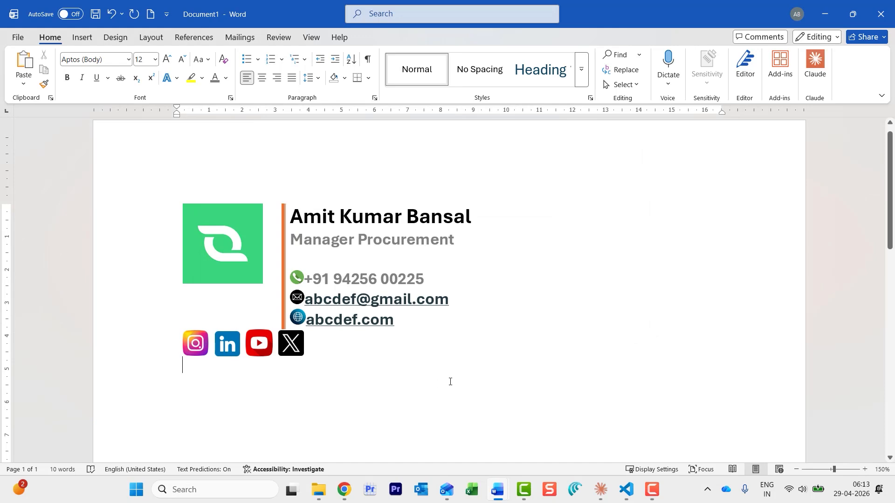
Link the LinkedIn and YouTube icons to their pasted profile addresses
right_click(228, 348)
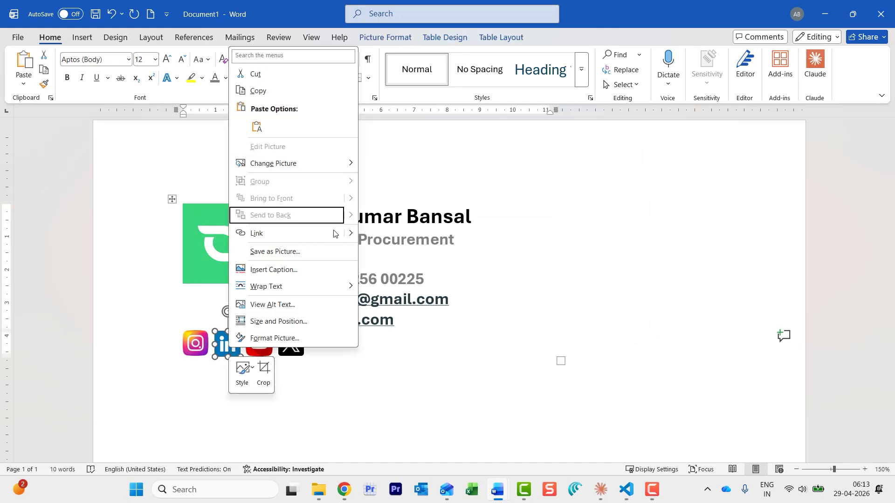
left_click(334, 233)
key("ctrl+v")
key("Return")
right_click(262, 356)
left_click(317, 239)
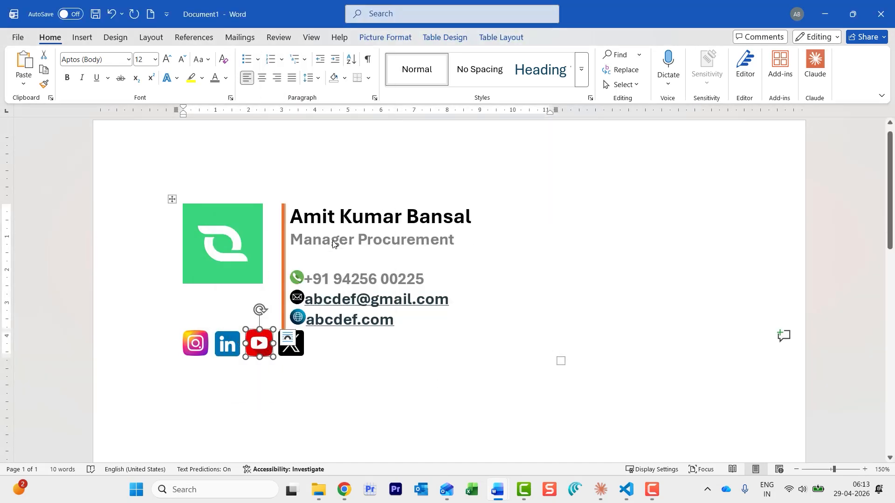
key("ctrl+v")
left_click(542, 301)
Link the X icon to its pasted profile address, then select the whole signature table
left_click(290, 353)
right_click(290, 353)
left_click(359, 239)
key("ctrl+v")
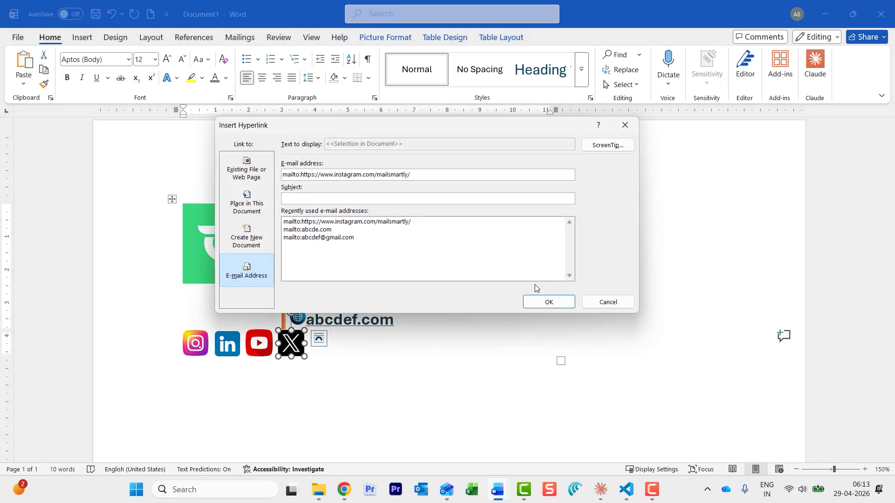
left_click(546, 301)
left_click(438, 399)
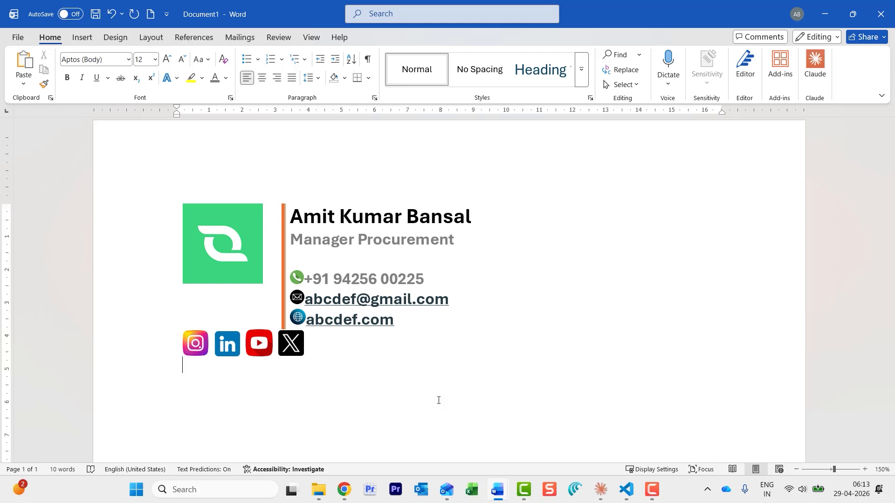
left_click_drag(577, 351, 180, 153)
key("ctrl+c")
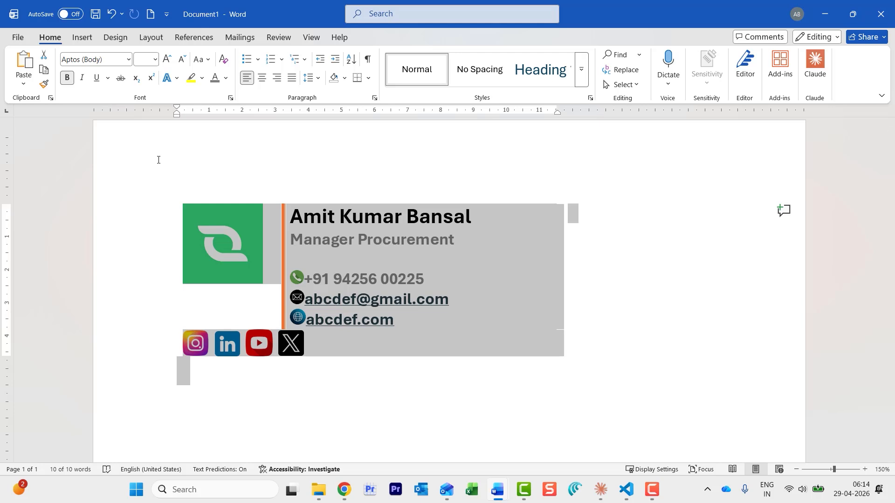
Switch to the Outlook inbox from the taskbar preview
mouse_move(446, 489)
left_click(454, 433)
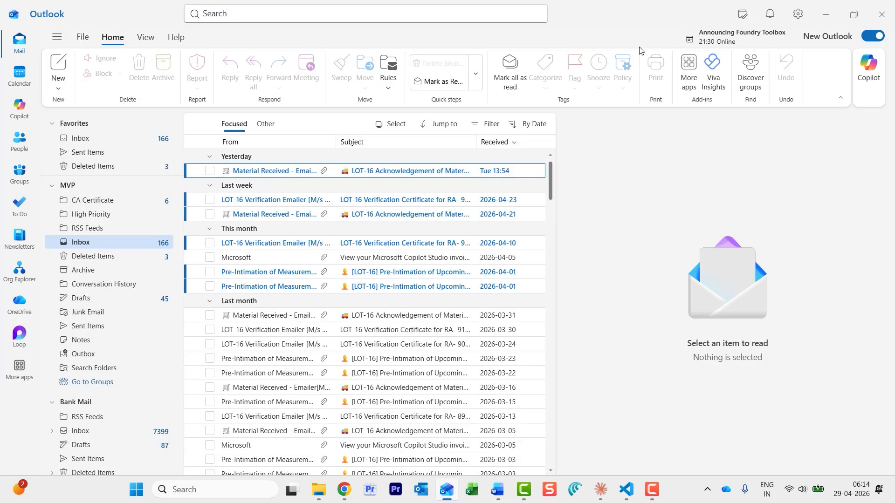
Open Outlook's Signatures settings and click into the empty Personal signature body
left_click(798, 18)
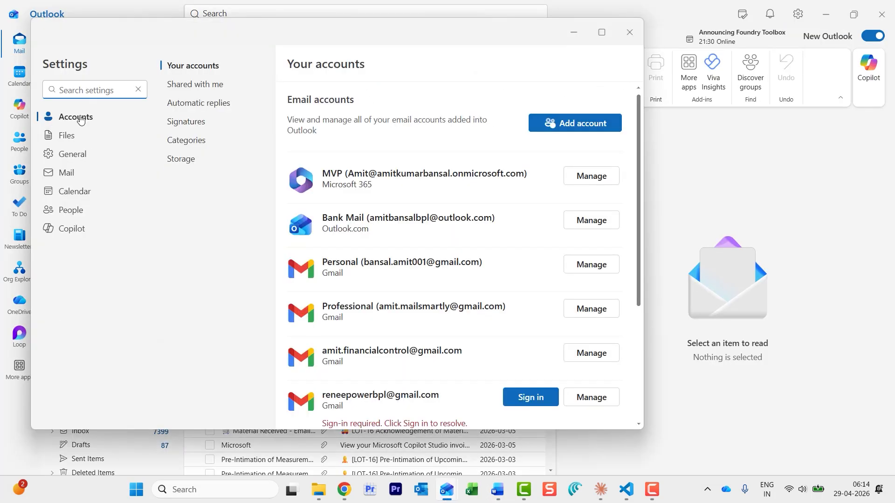
left_click(194, 122)
left_click_drag(263, 44, 304, 41)
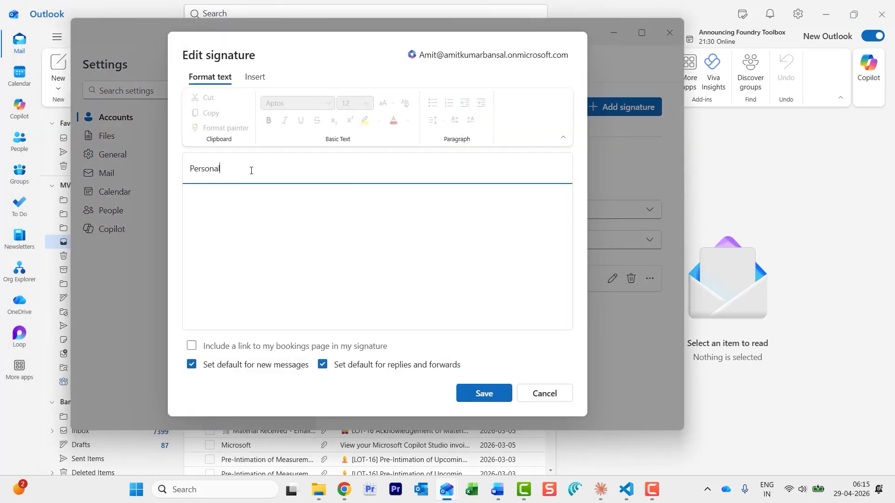
left_click(348, 225)
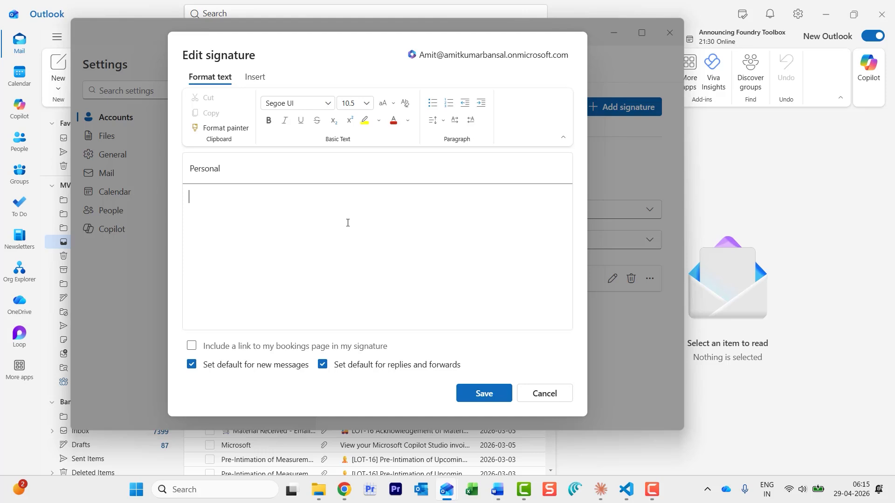
Paste the Word signature table into the Personal signature and close the editor
key("ctrl+v")
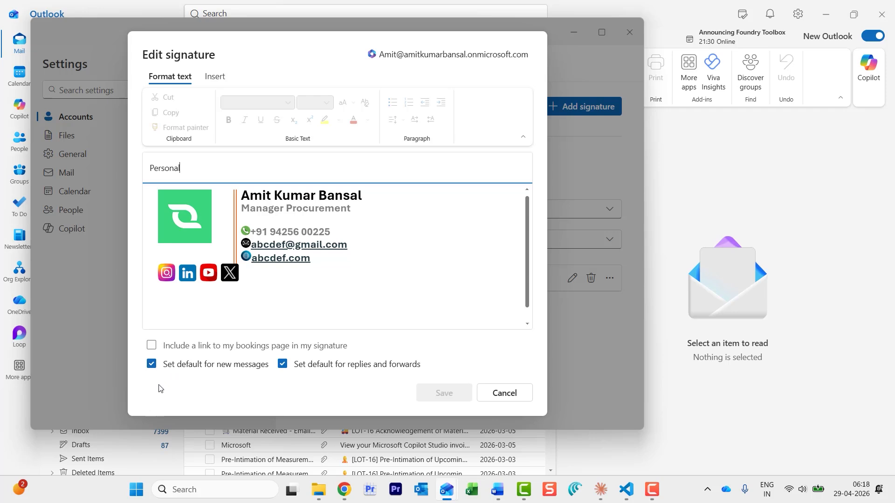
left_click(437, 391)
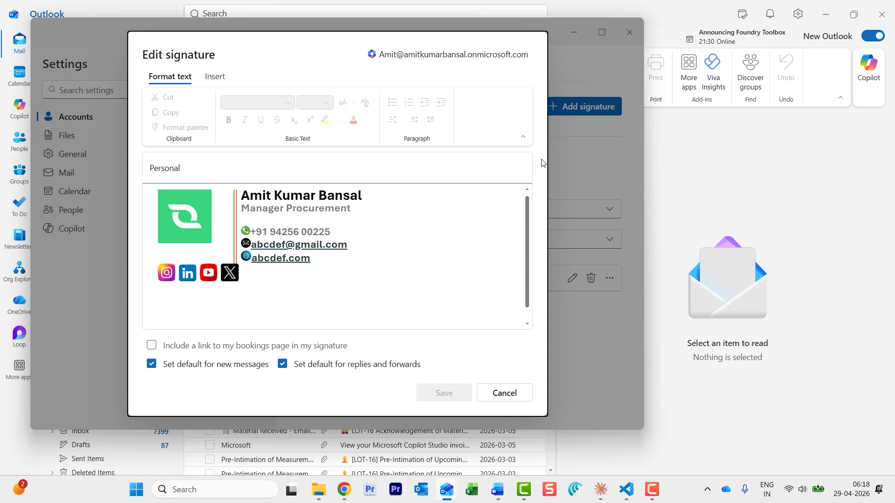
left_click(516, 393)
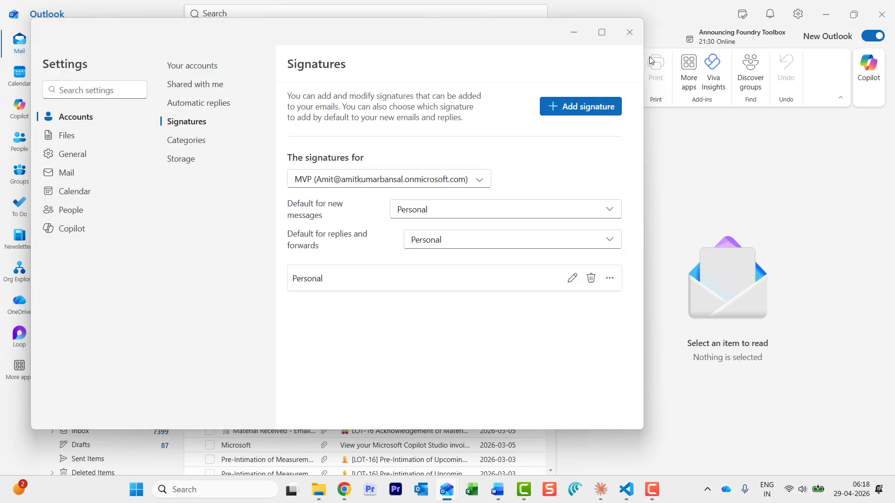
Close Settings and send yourself a new email with subject 'Signature Test'
left_click(630, 33)
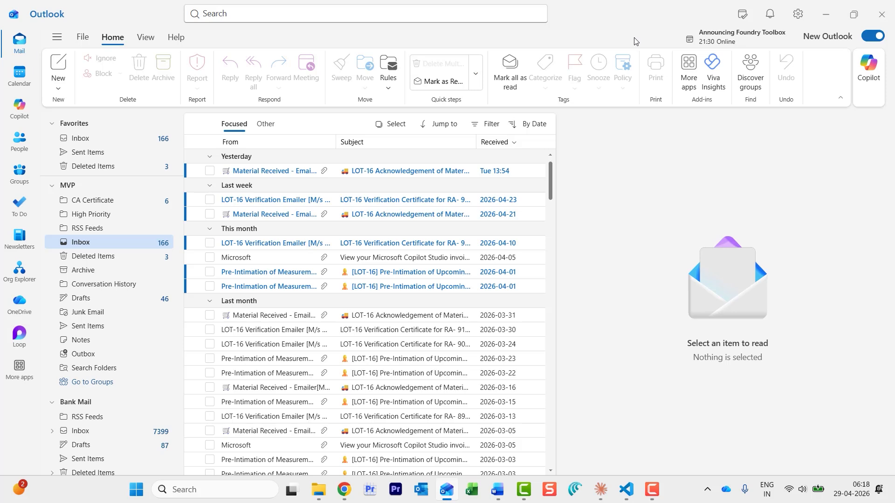
left_click(58, 86)
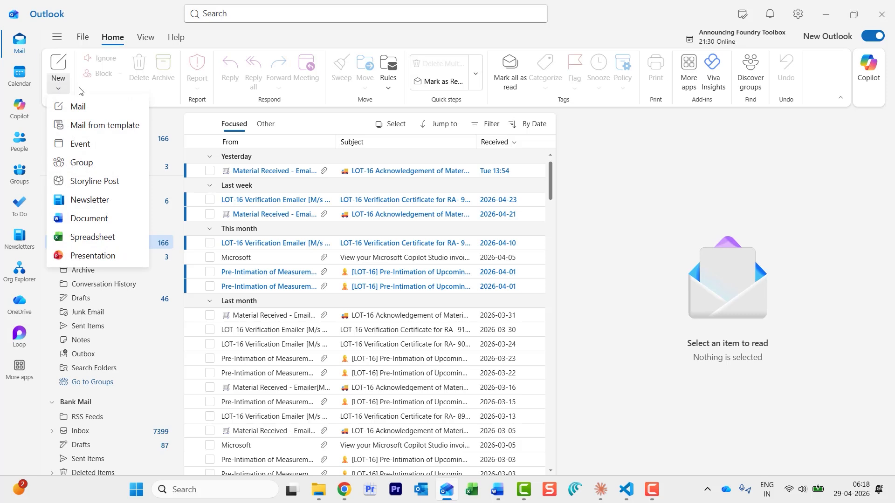
left_click(90, 107)
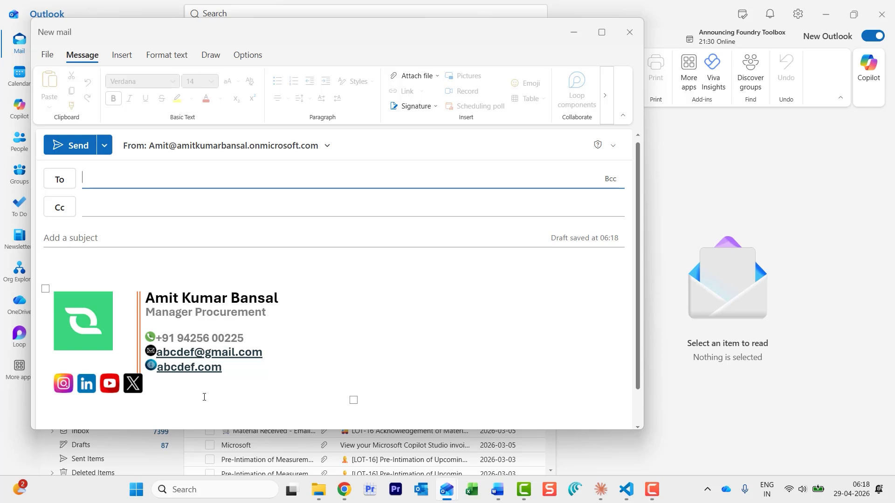
left_click(161, 177)
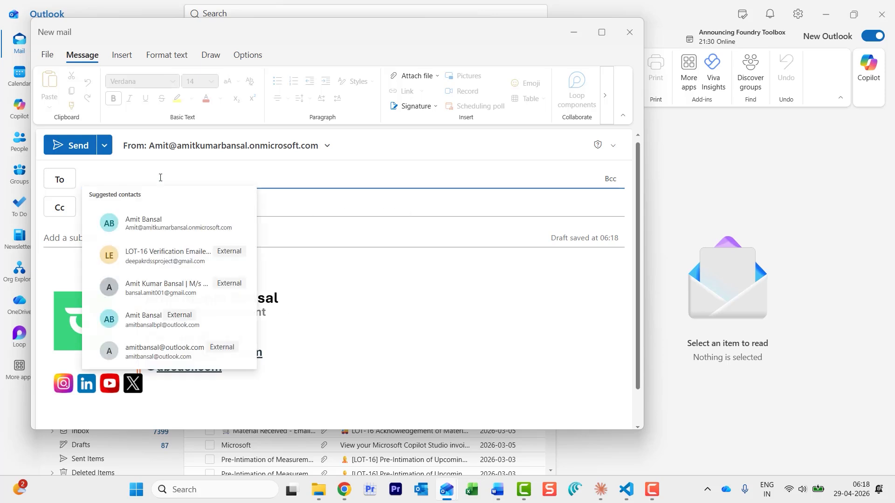
left_click(145, 224)
left_click(144, 237)
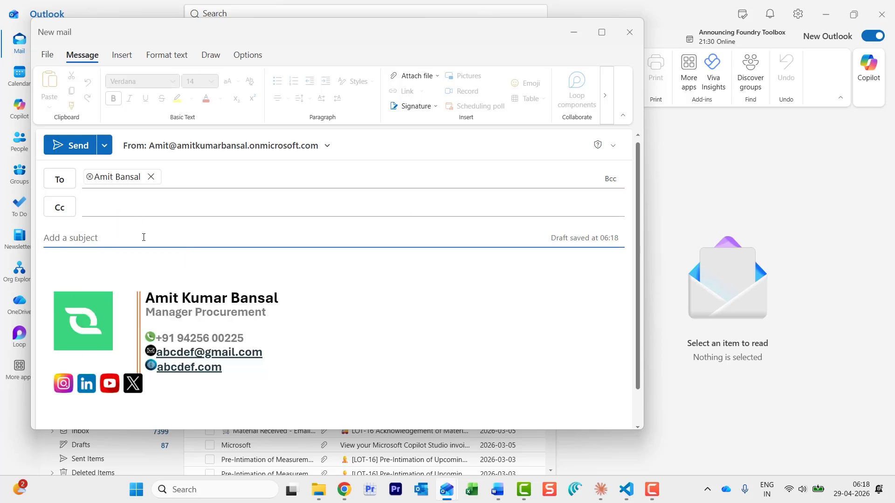
type("Signature Test")
left_click(58, 145)
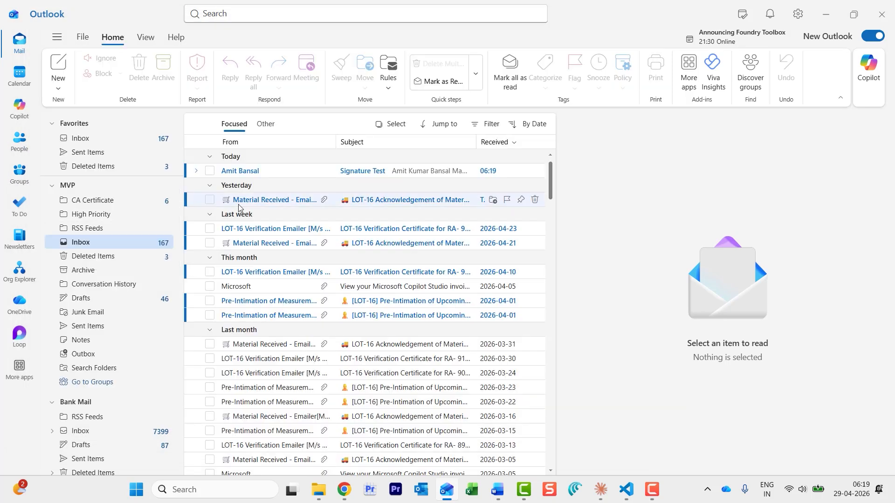
Pop out the received 'Signature Test' email and check its social icon links
left_click(305, 174)
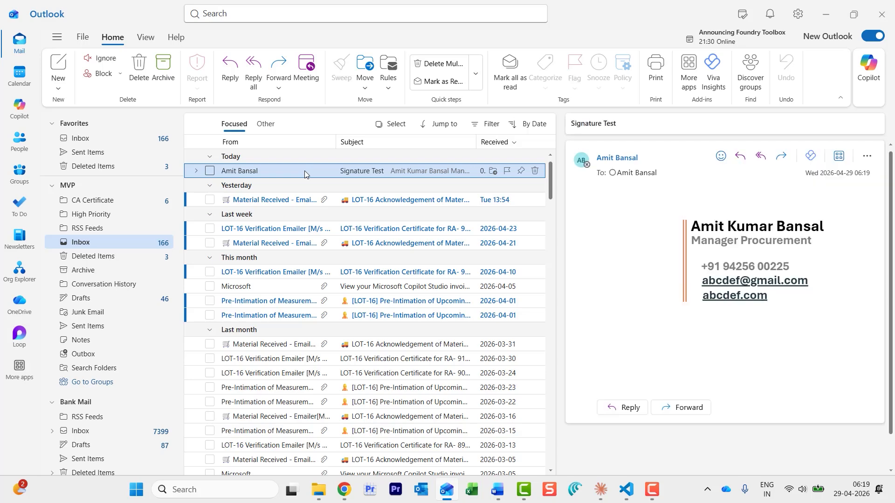
double_click(303, 170)
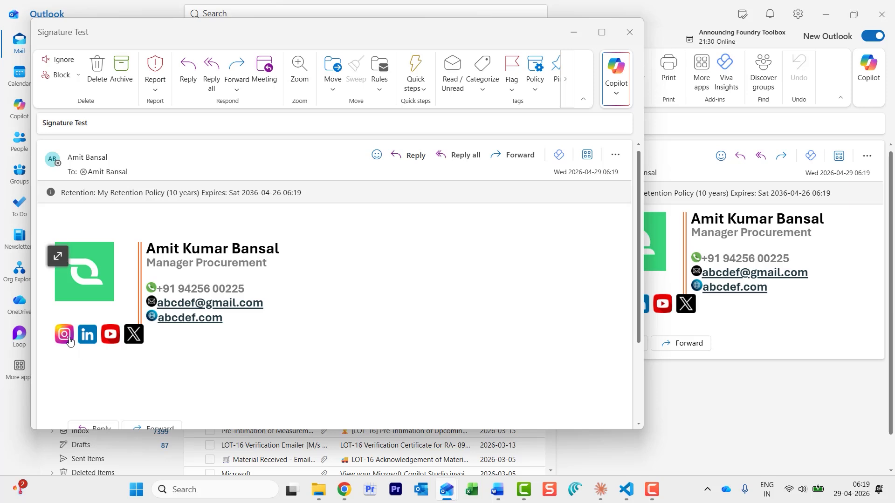
mouse_move(69, 341)
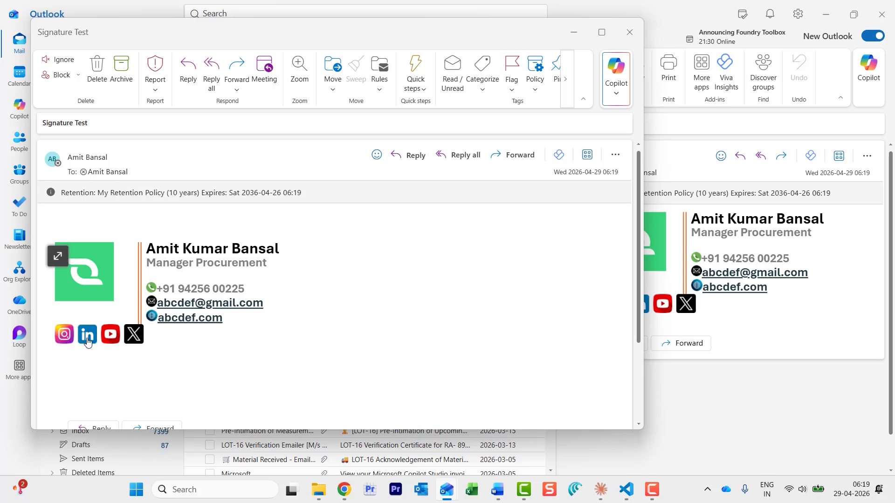